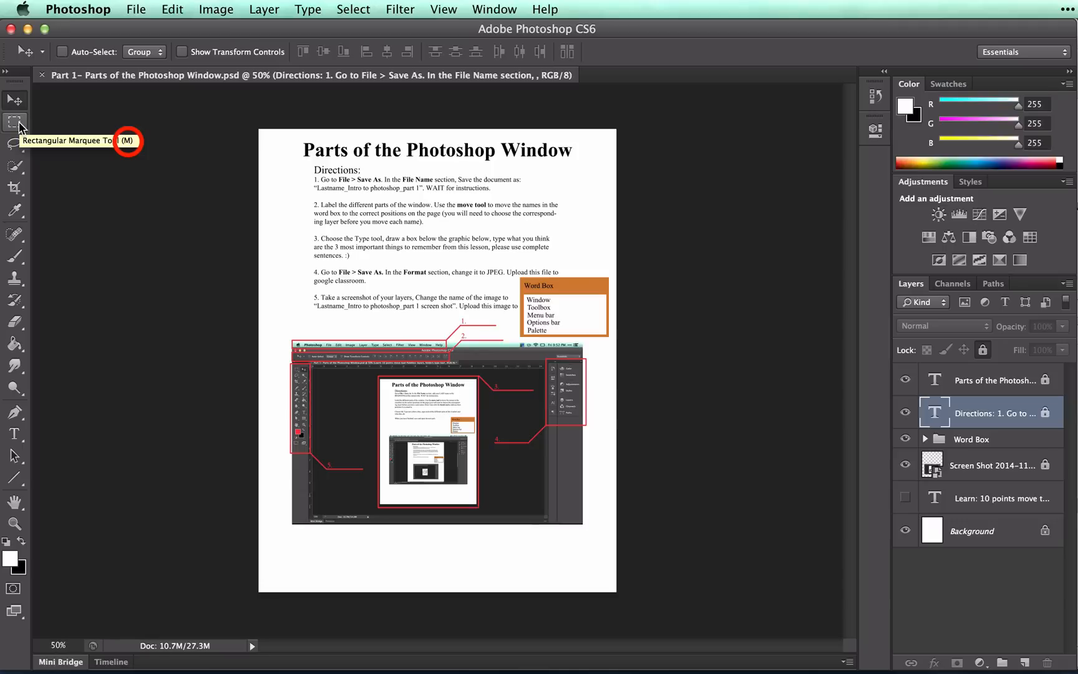
# Step: Try the marquee tool, then float, reposition and re-dock the Tools panel as one column
pyautogui.click(20, 125)
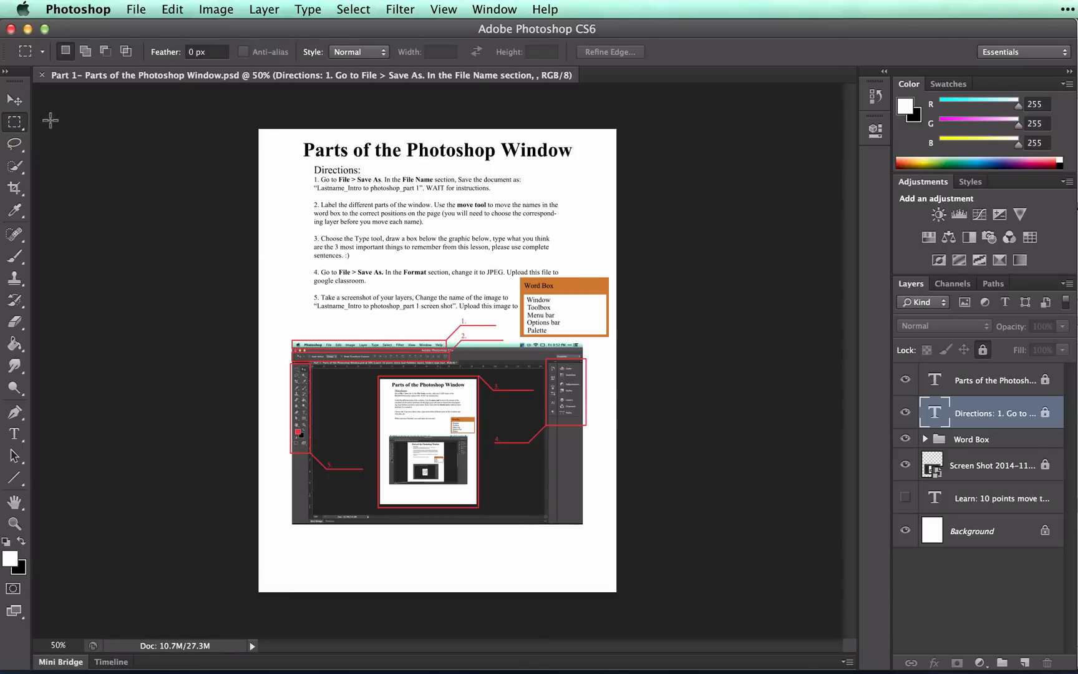
pyautogui.press('v')
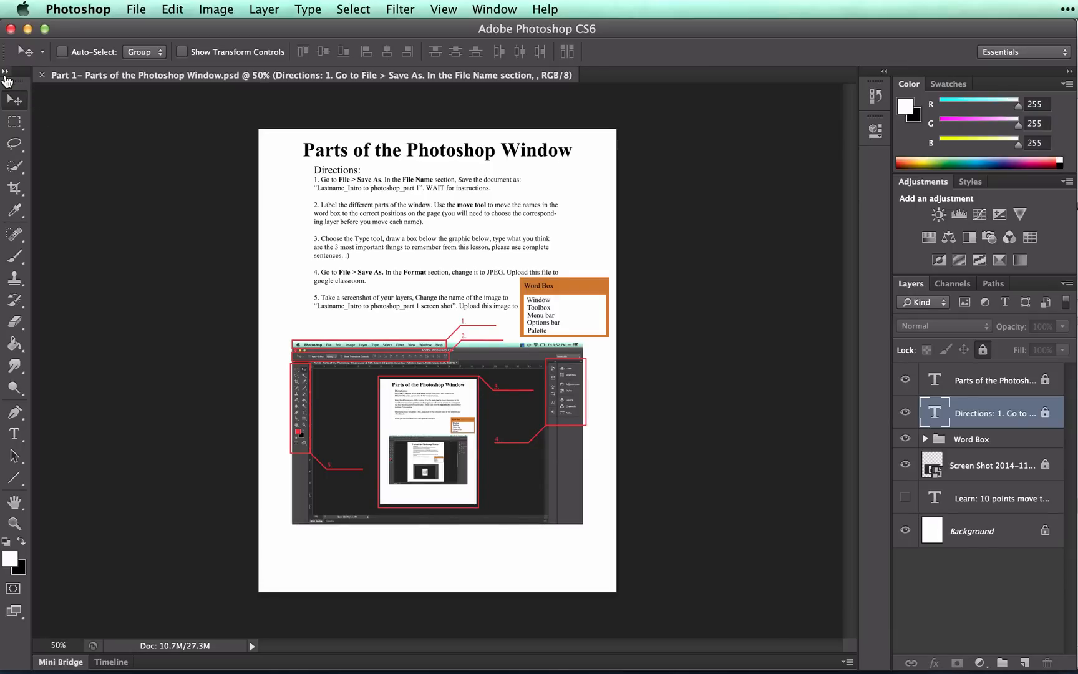
pyautogui.click(7, 74)
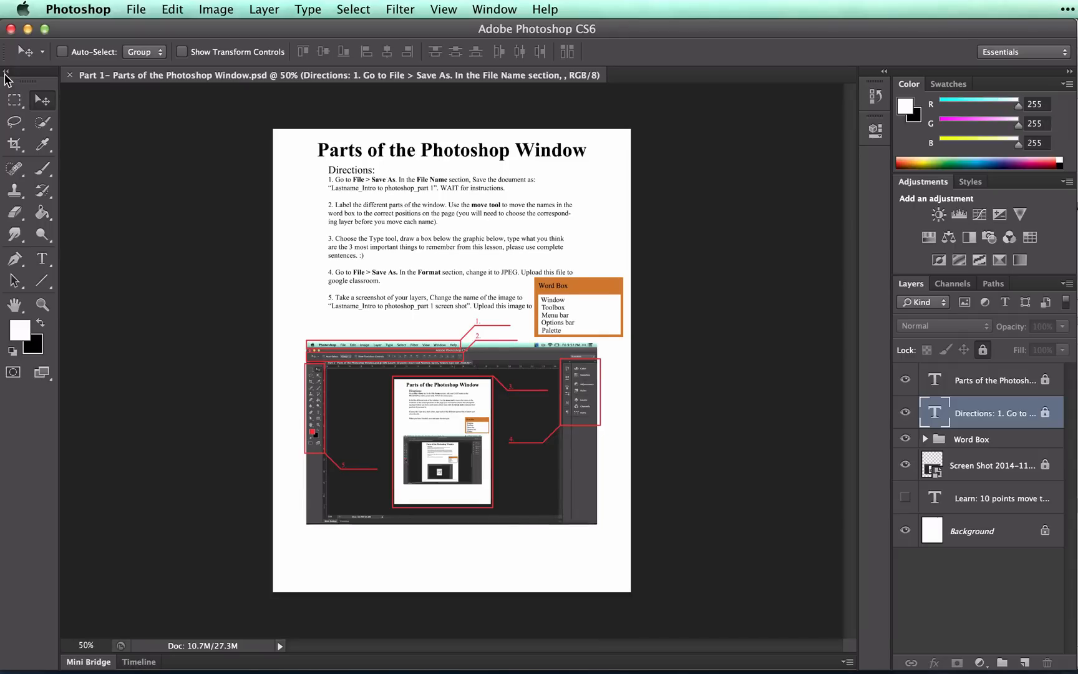
pyautogui.click(6, 75)
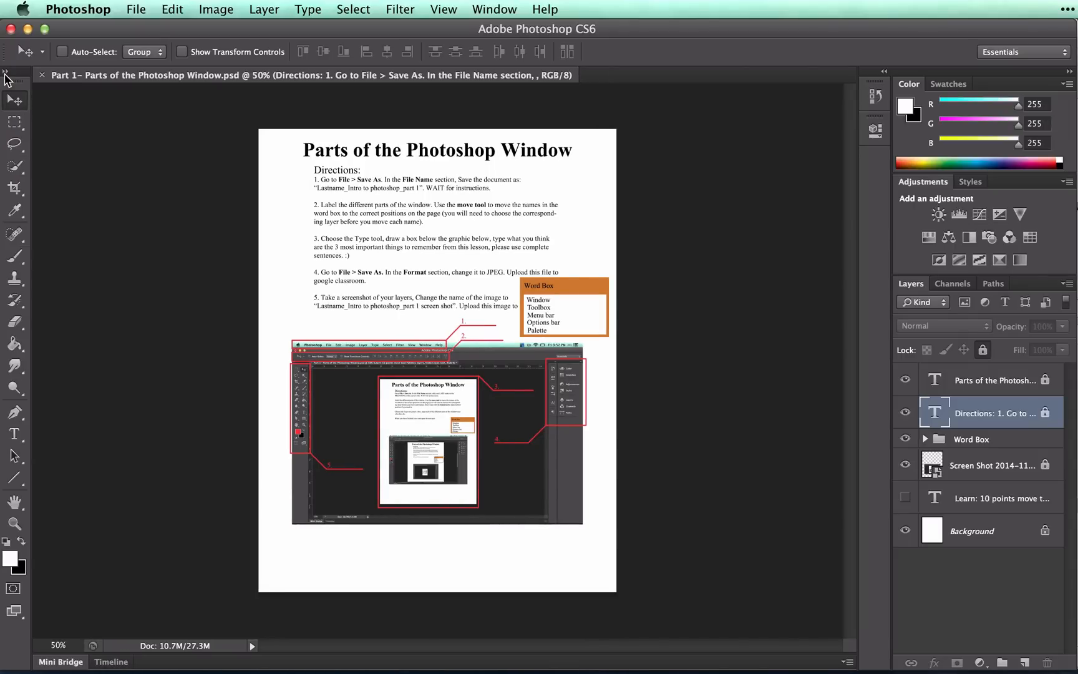
pyautogui.click(8, 74)
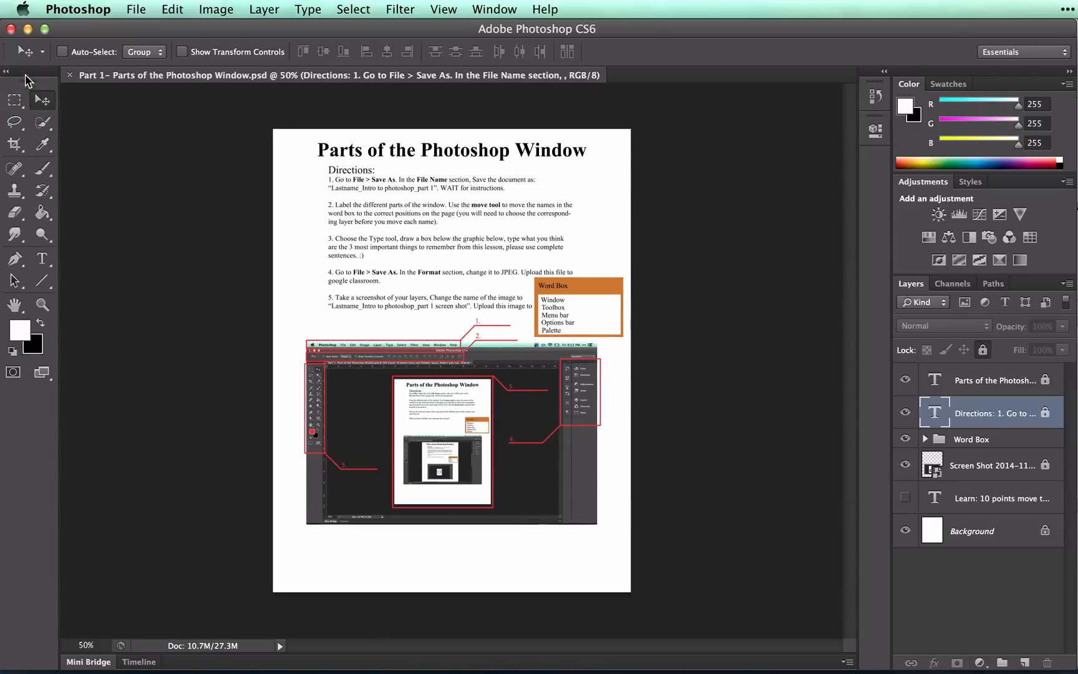
pyautogui.moveTo(24, 80)
pyautogui.mouseDown()
pyautogui.moveTo(82, 109)
pyautogui.moveTo(130, 113)
pyautogui.mouseUp()
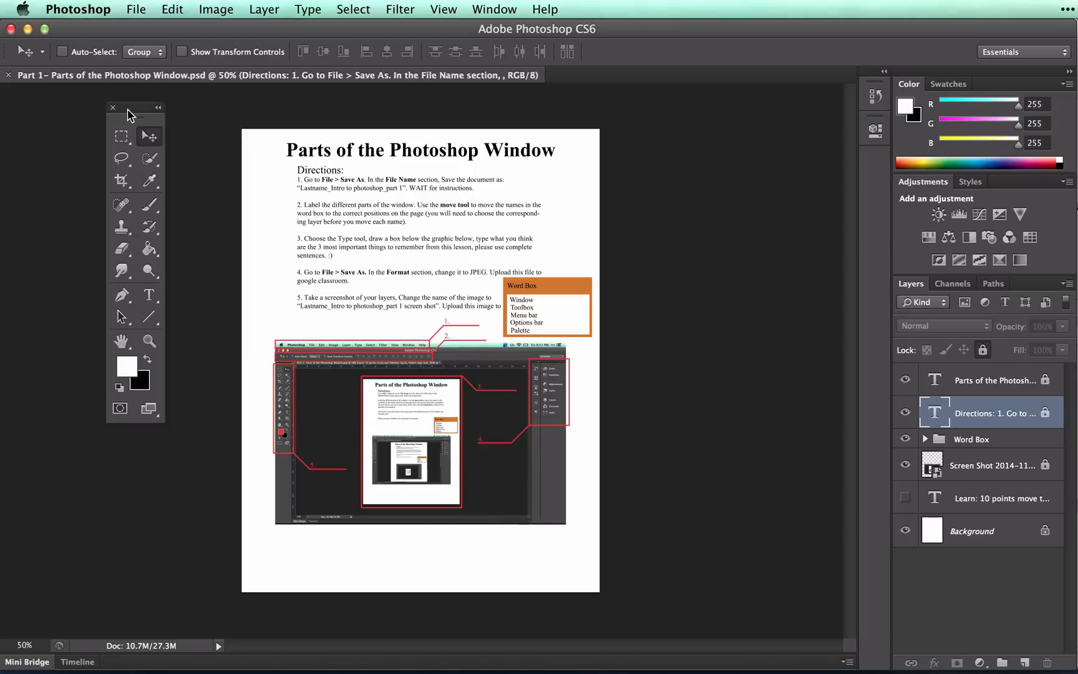
pyautogui.moveTo(128, 115)
pyautogui.mouseDown()
pyautogui.moveTo(56, 100)
pyautogui.moveTo(327, 172)
pyautogui.moveTo(796, 175)
pyautogui.mouseUp()
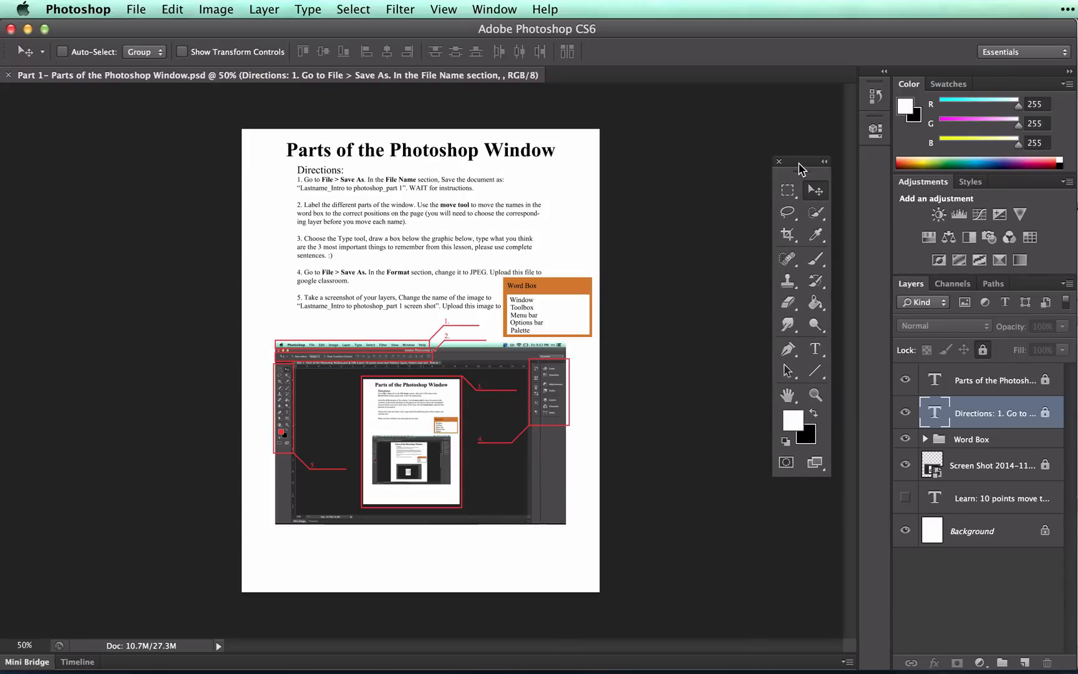
pyautogui.moveTo(796, 174)
pyautogui.mouseDown()
pyautogui.moveTo(556, 145)
pyautogui.moveTo(11, 159)
pyautogui.mouseUp()
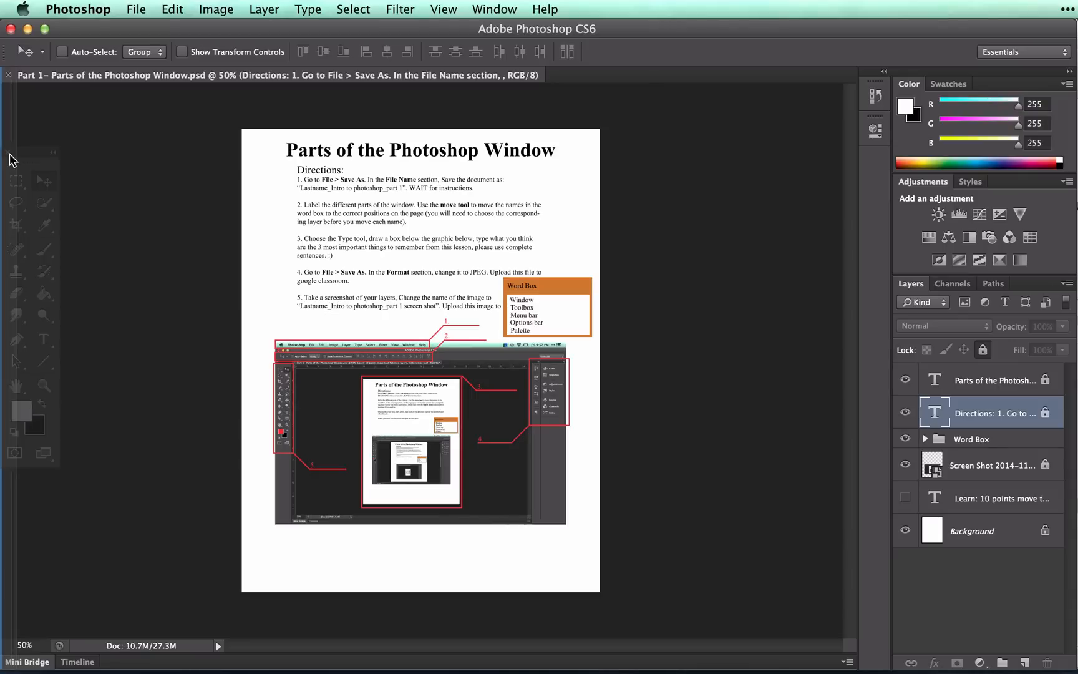
pyautogui.moveTo(11, 158); pyautogui.dragTo(11, 158)
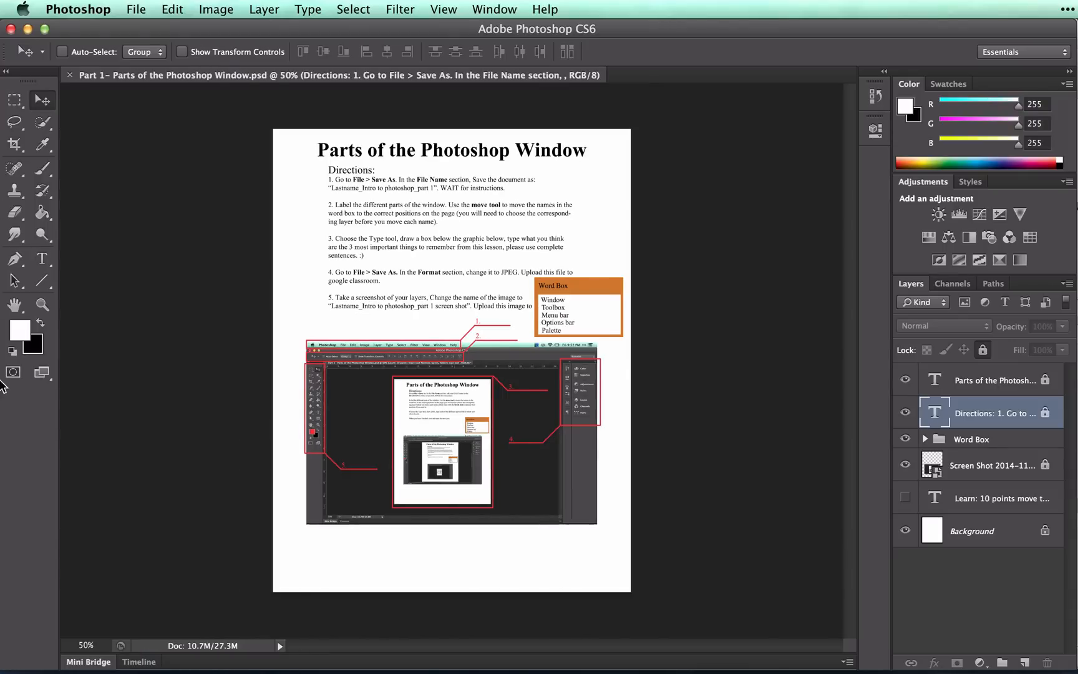
pyautogui.click(9, 74)
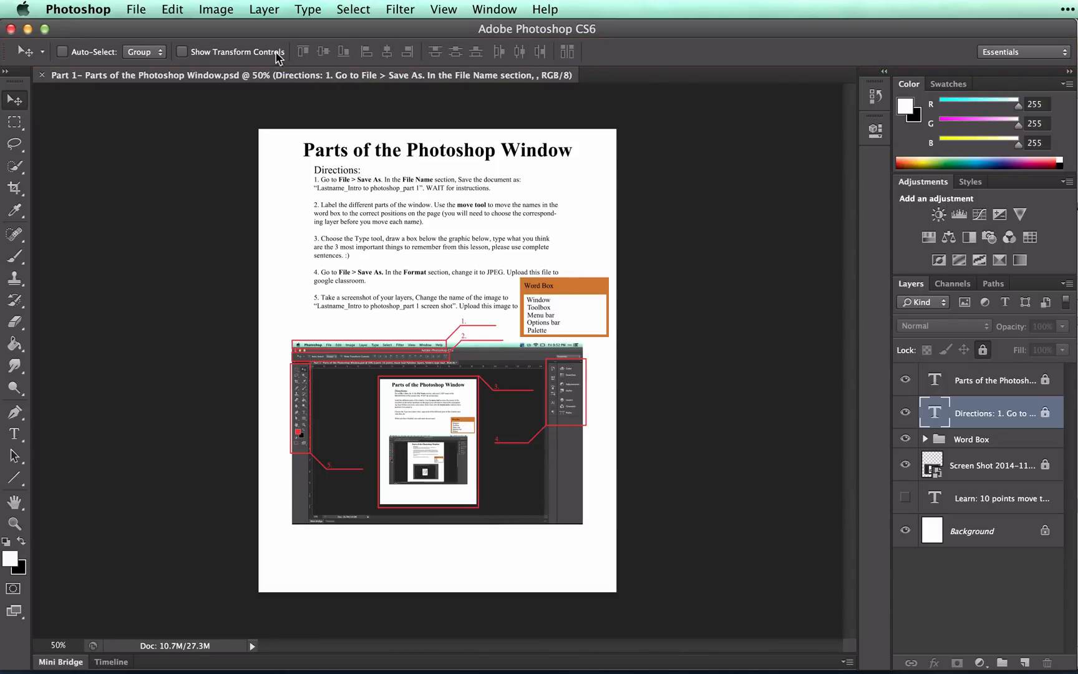
# Step: Cycle through Marquee, Lasso, Quick Selection and Crop, ending on the Eyedropper tool
pyautogui.click(15, 122)
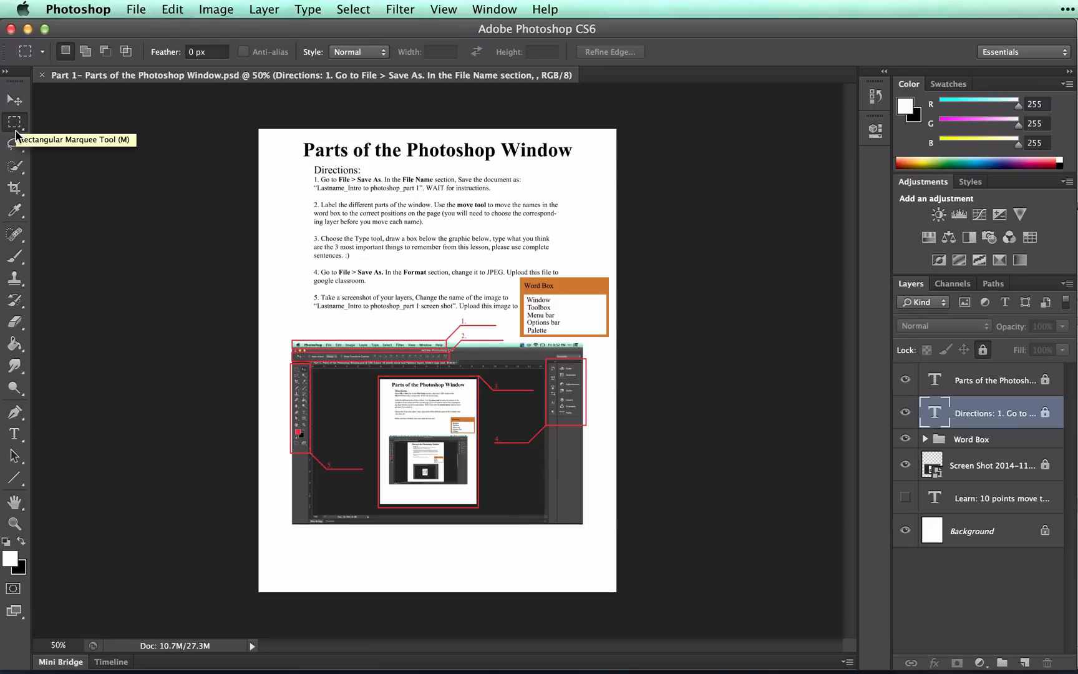
pyautogui.click(15, 145)
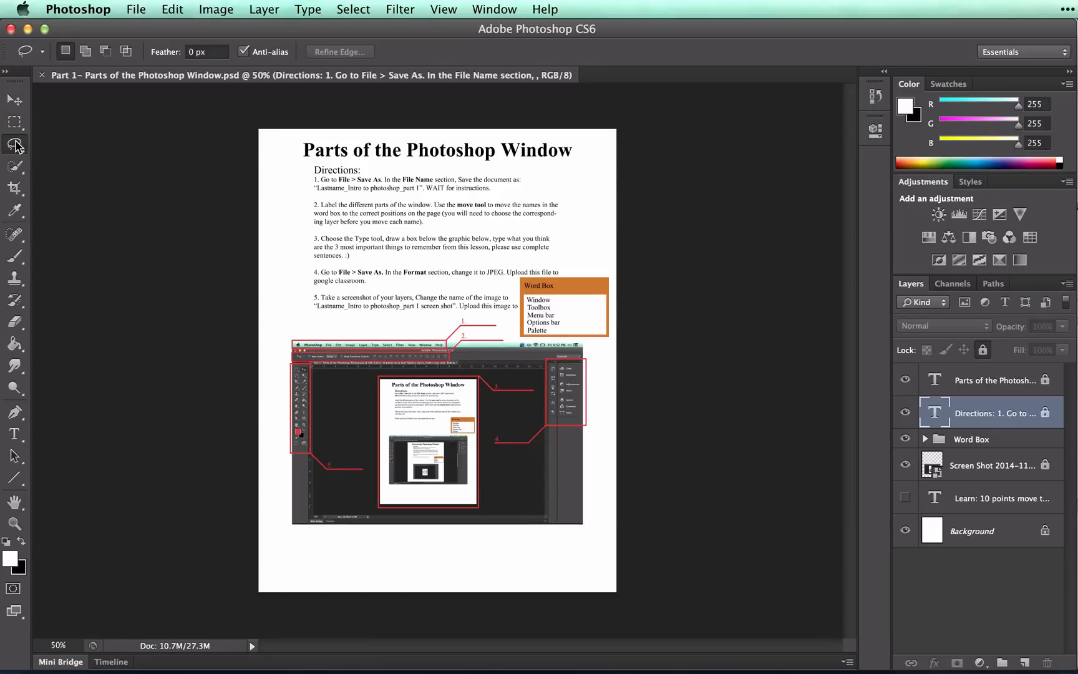
pyautogui.click(16, 166)
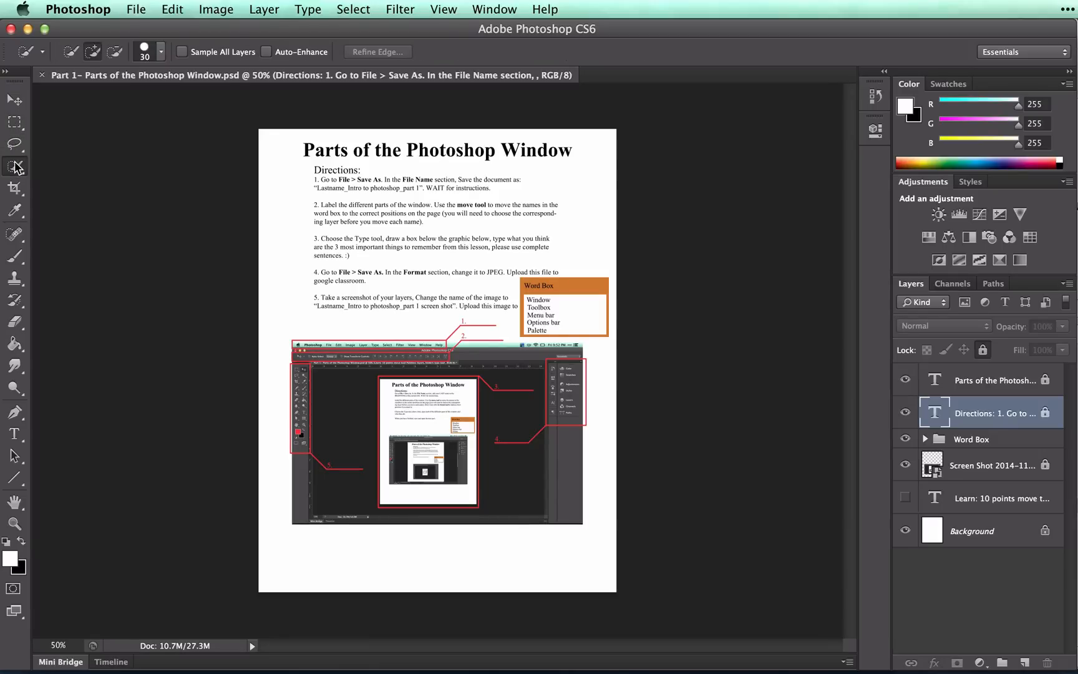
pyautogui.click(15, 189)
pyautogui.click(15, 212)
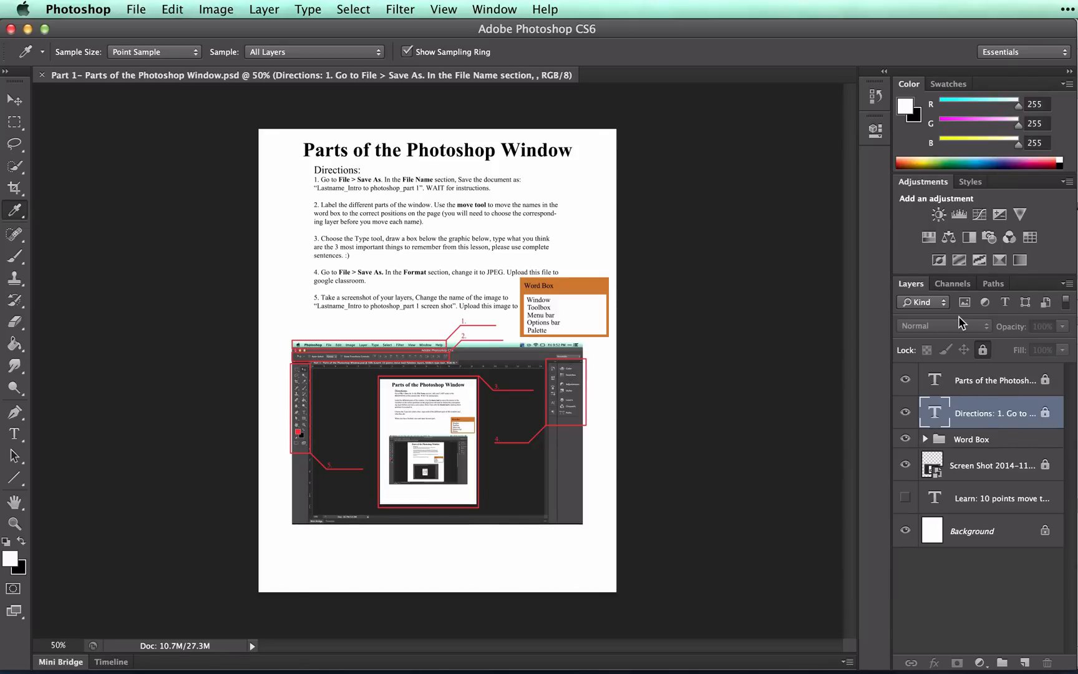
pyautogui.click(875, 97)
# Step: Select the title and screenshot layers, show the History panel, and activate the Brush tool
pyautogui.click(986, 381)
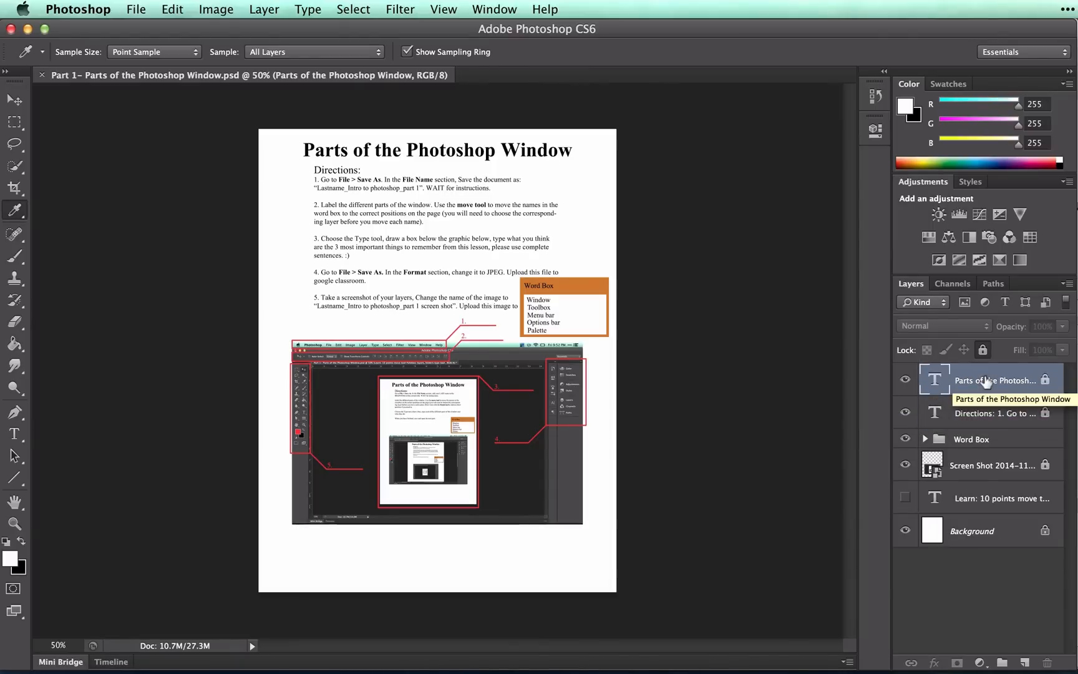
pyautogui.click(963, 462)
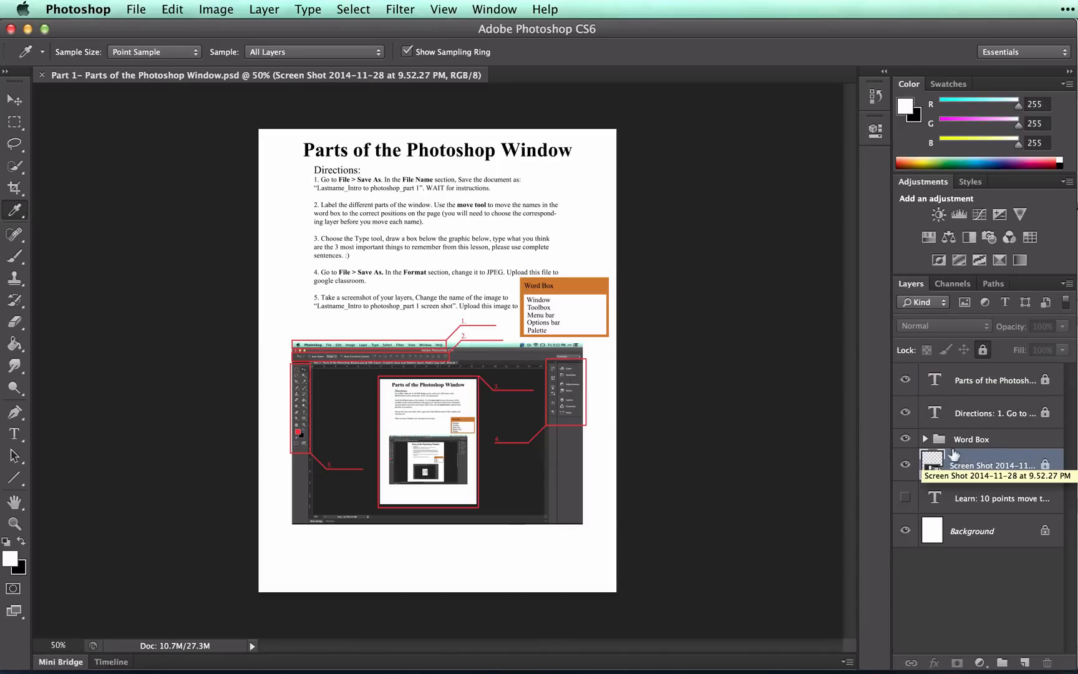
pyautogui.click(877, 99)
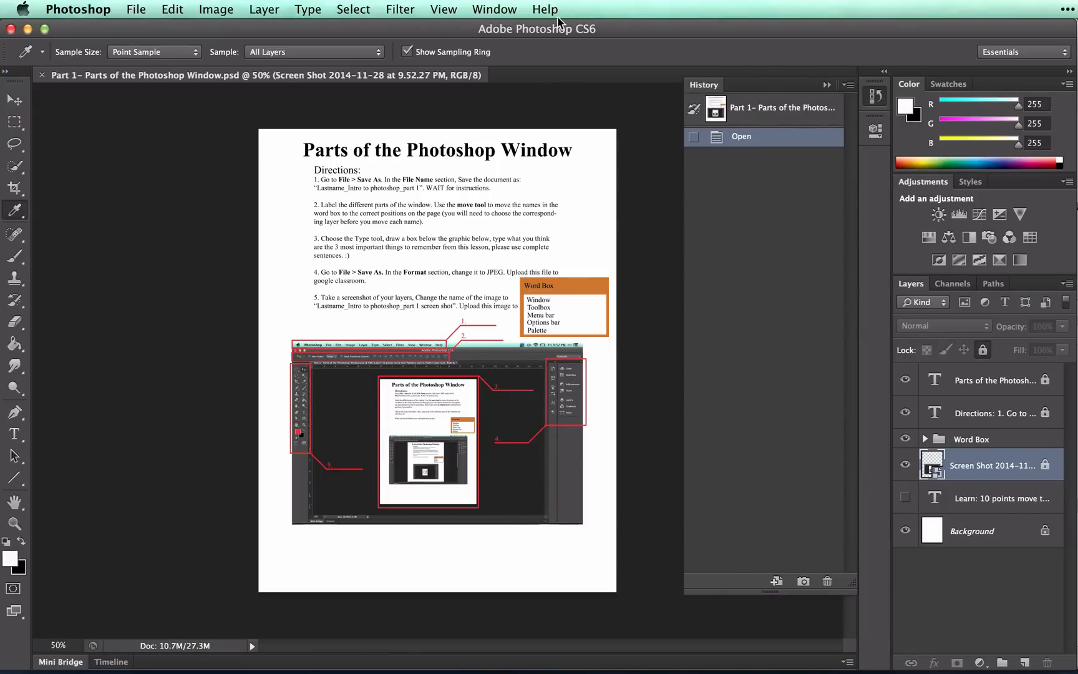
pyautogui.click(505, 8)
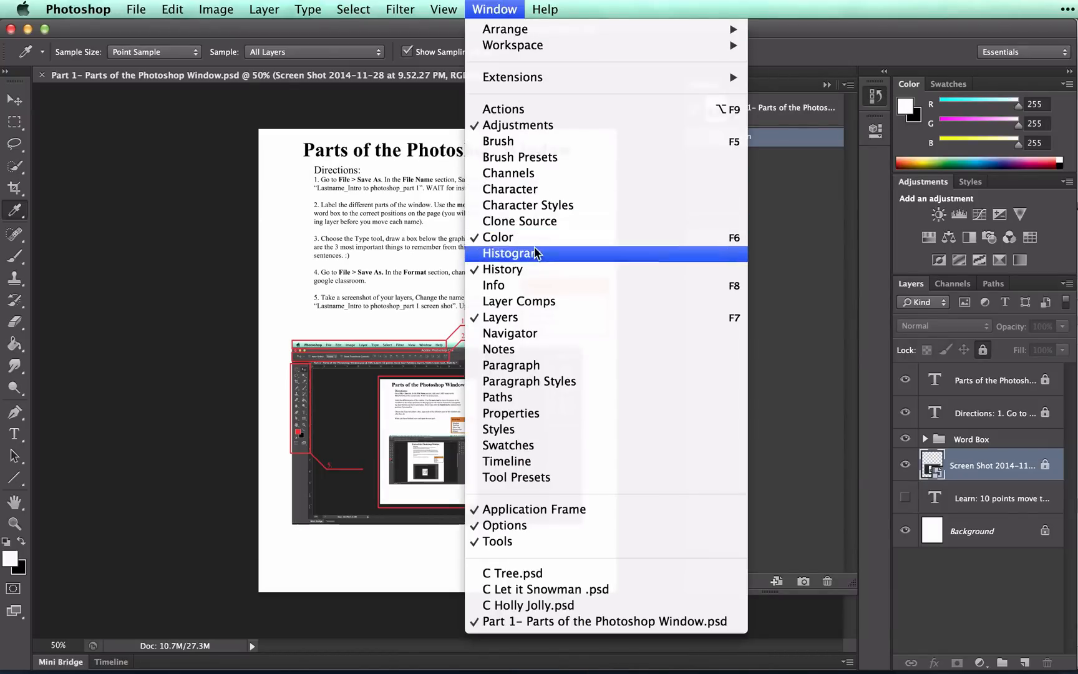
pyautogui.click(807, 251)
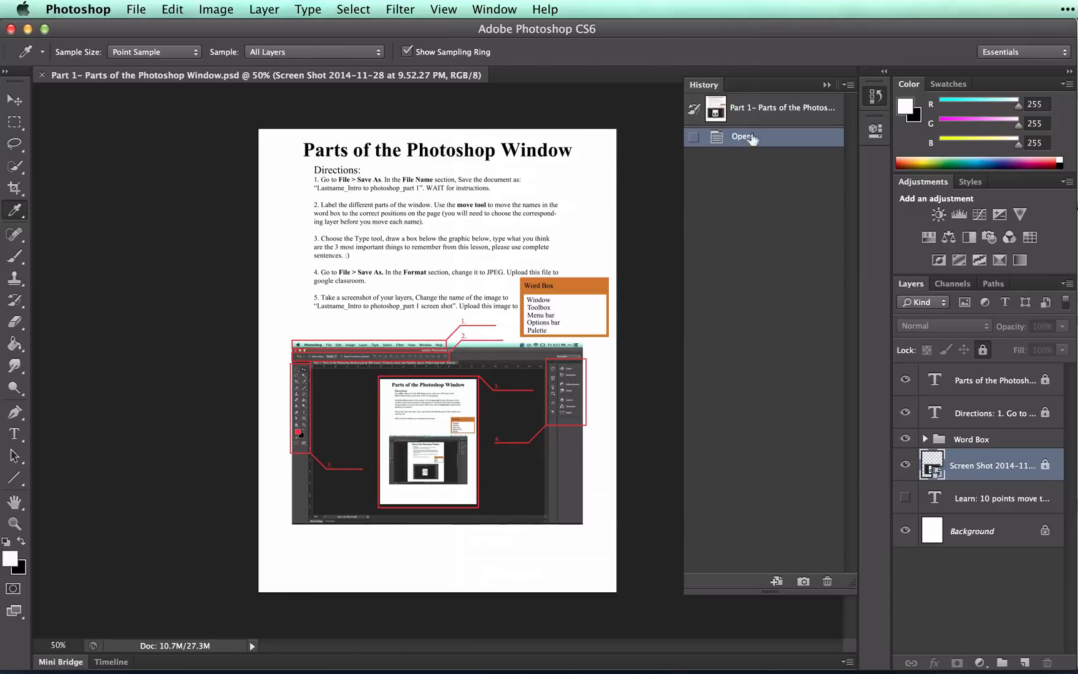
pyautogui.click(15, 256)
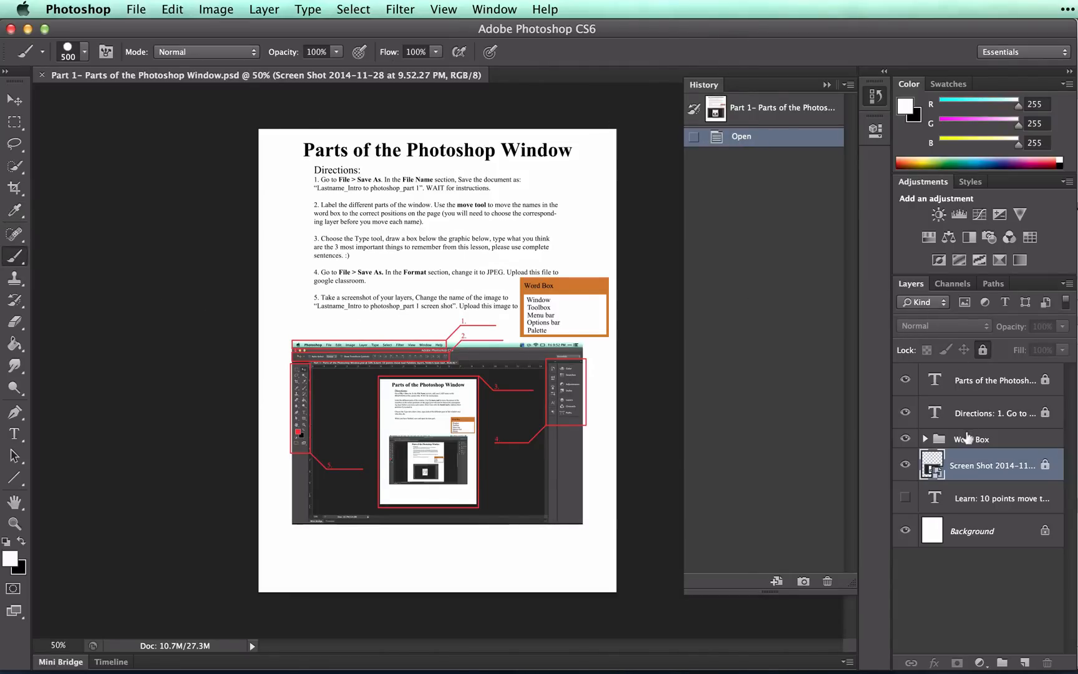
# Step: Paint two white strokes on the Background layer
pyautogui.click(975, 530)
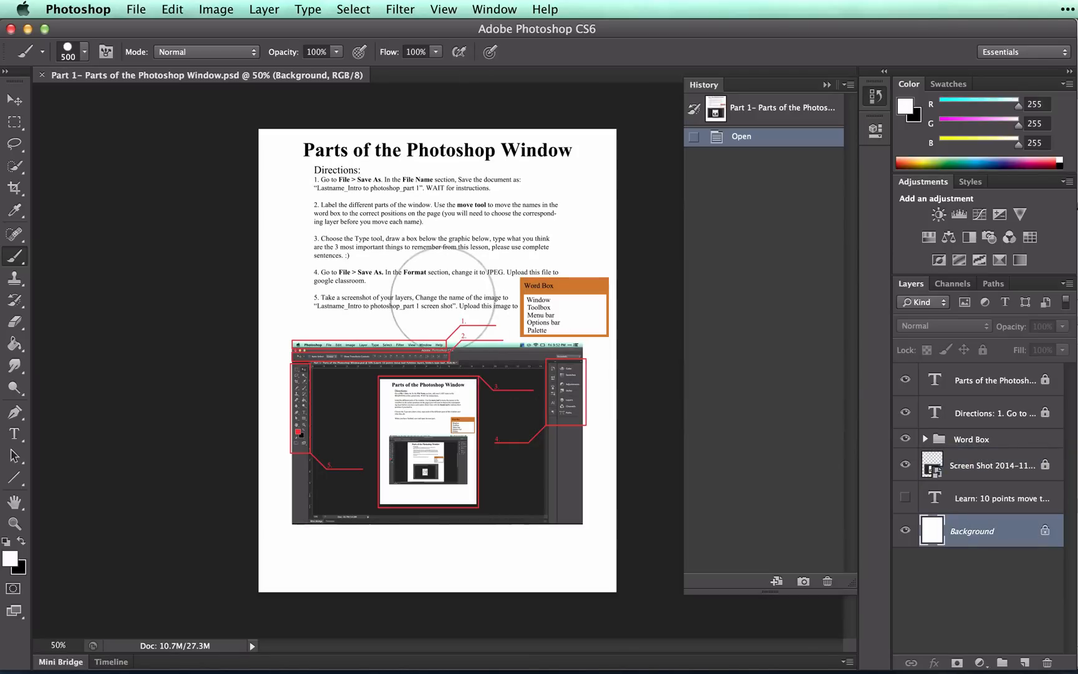
pyautogui.moveTo(447, 287); pyautogui.dragTo(363, 261)
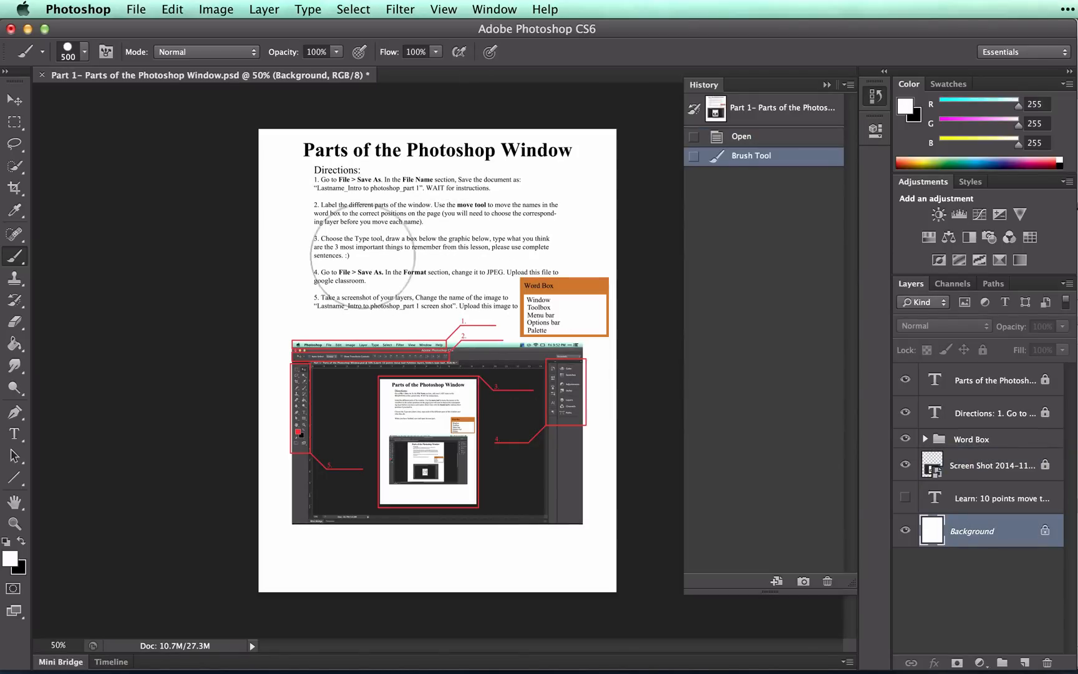
pyautogui.moveTo(505, 252); pyautogui.dragTo(384, 245)
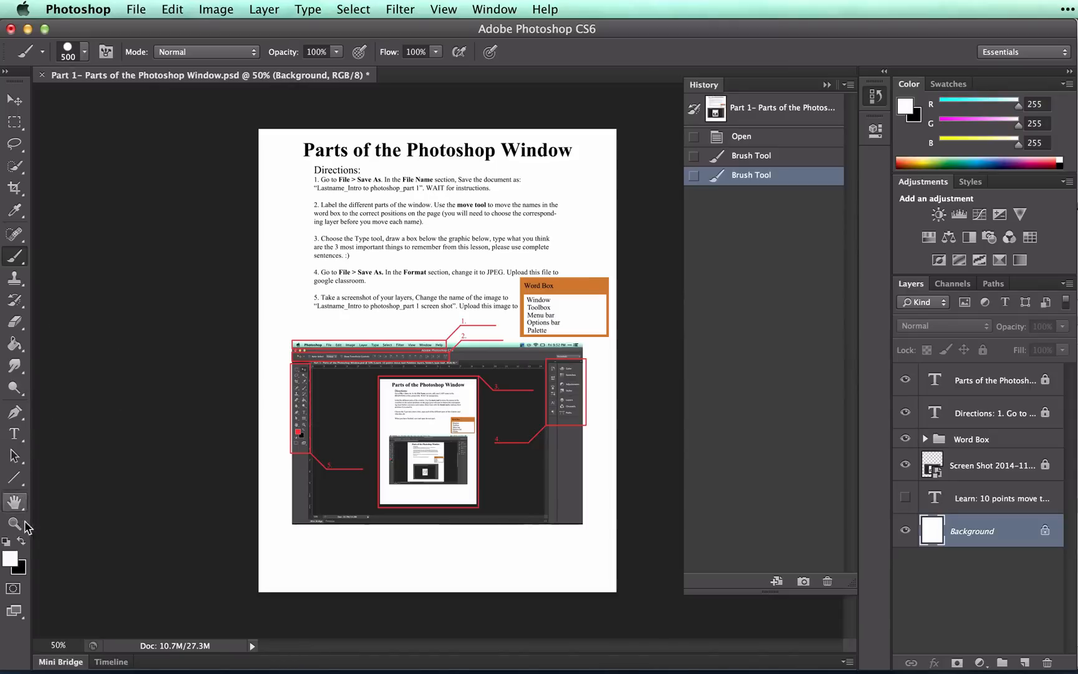
# Step: Set the foreground to black and paint big strokes over the directions plus dabs below the diagram
pyautogui.click(22, 542)
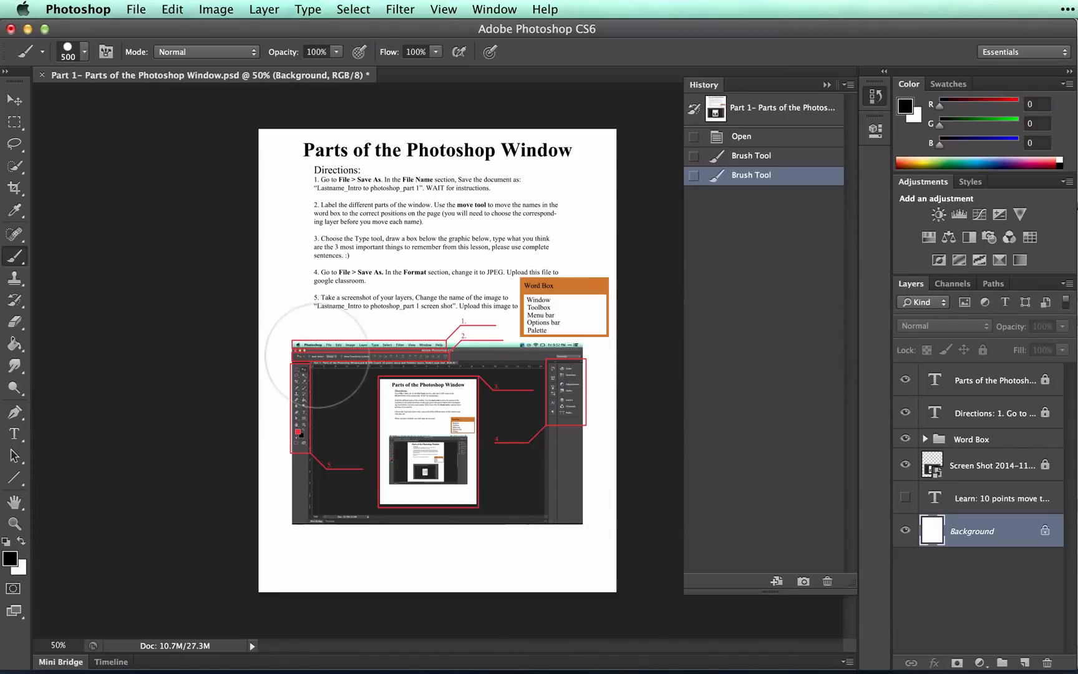
pyautogui.moveTo(318, 354); pyautogui.dragTo(535, 324)
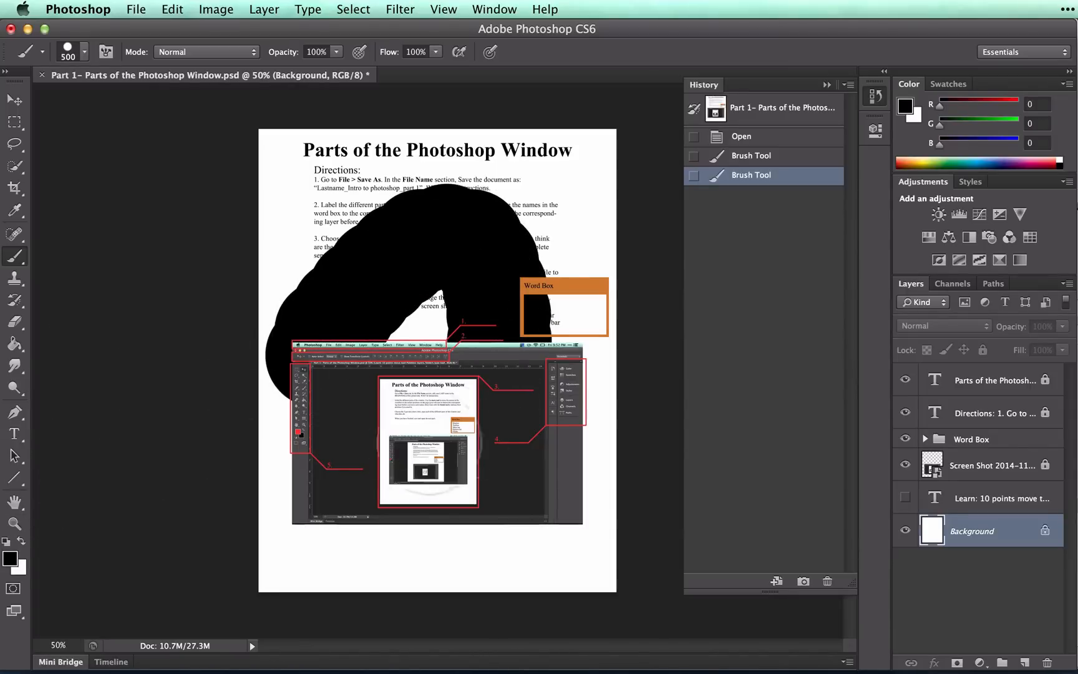
pyautogui.moveTo(286, 438)
pyautogui.mouseDown()
pyautogui.moveTo(465, 178)
pyautogui.moveTo(539, 194)
pyautogui.moveTo(531, 287)
pyautogui.moveTo(506, 354)
pyautogui.moveTo(419, 325)
pyautogui.mouseUp()
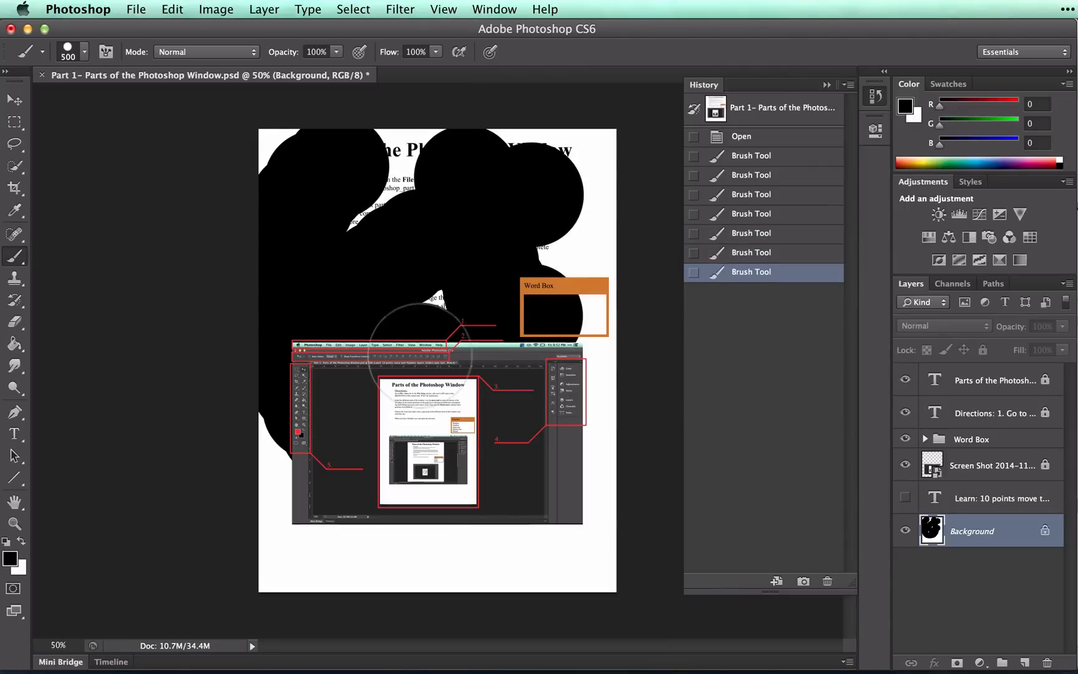
pyautogui.click(426, 302)
pyautogui.click(359, 556)
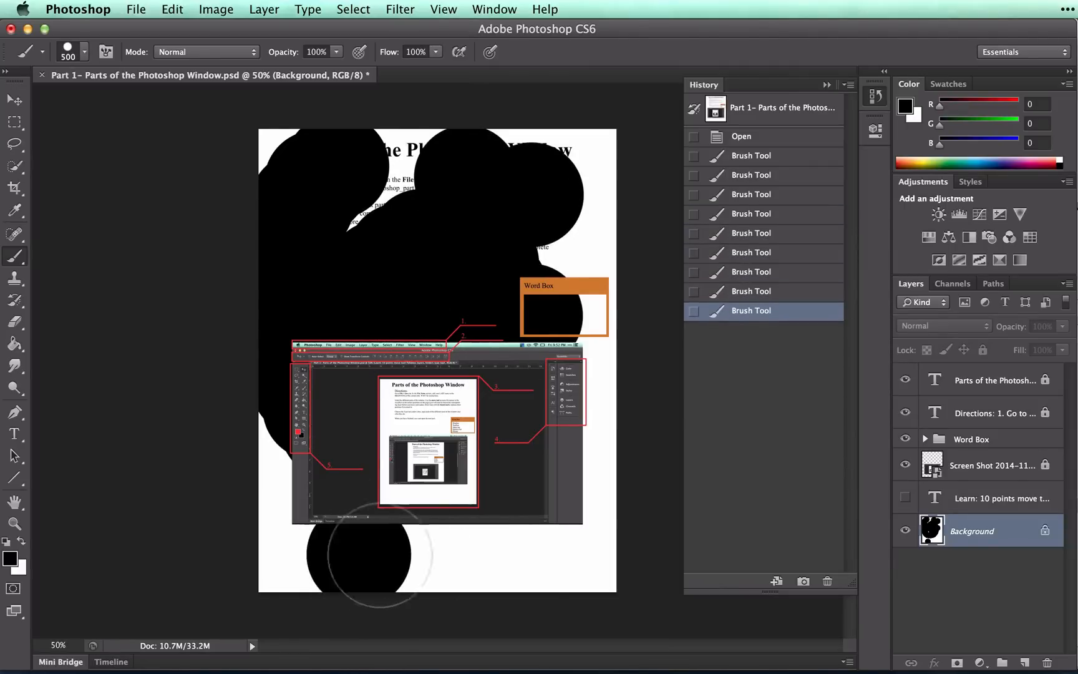
pyautogui.click(508, 581)
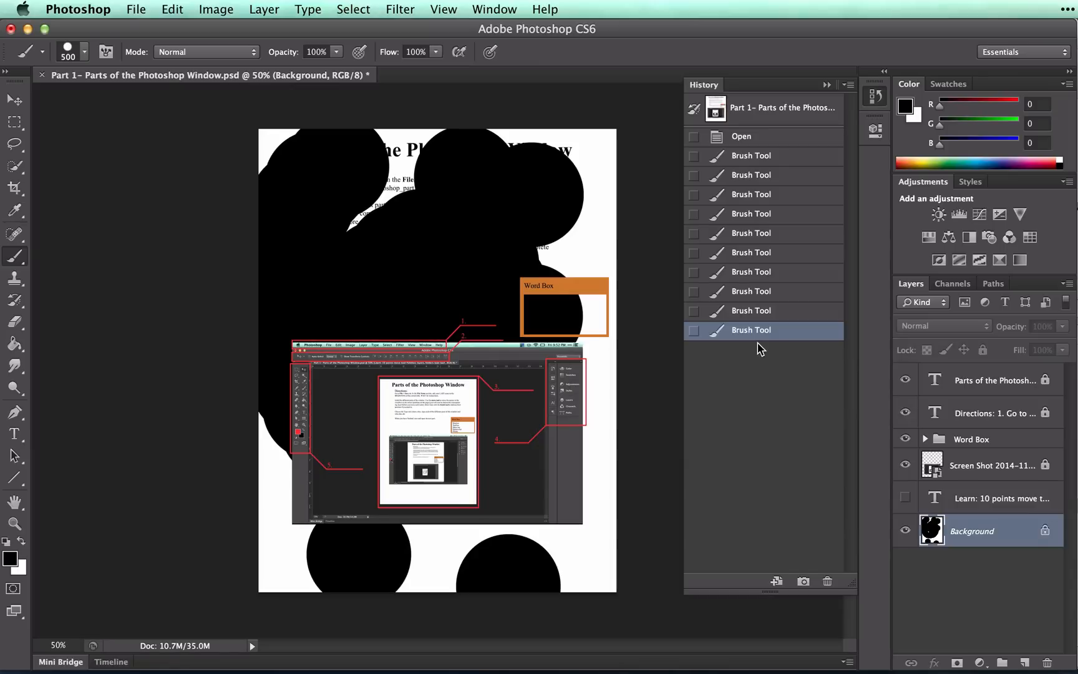
# Step: Step back through the Brush Tool history states to the Open state, removing all strokes
pyautogui.click(762, 310)
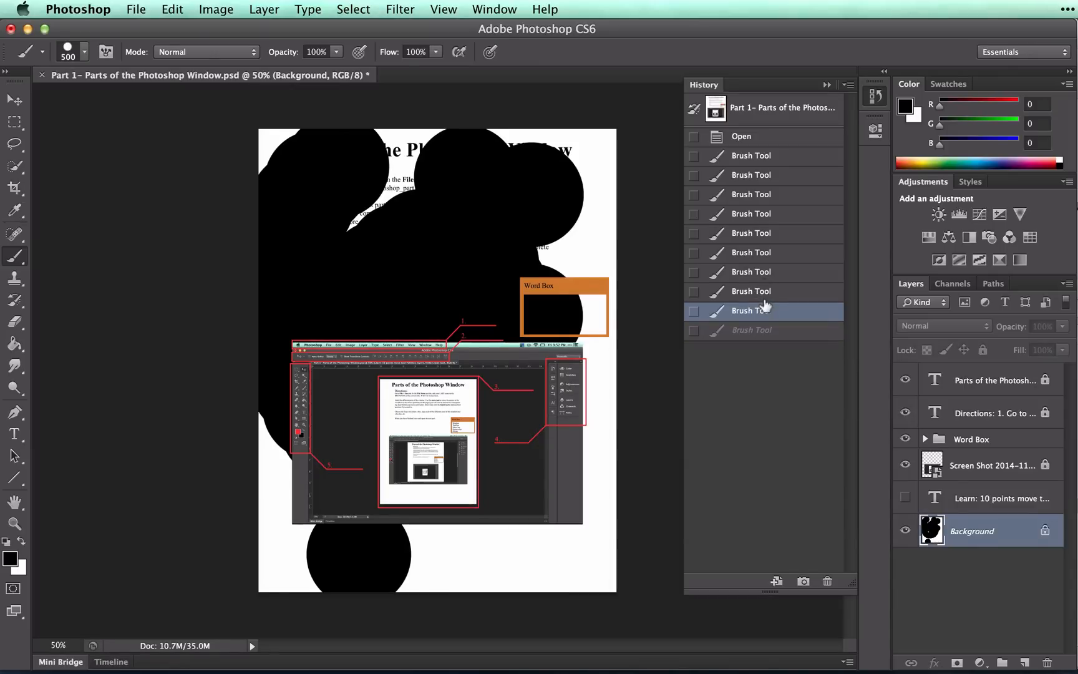
pyautogui.click(767, 291)
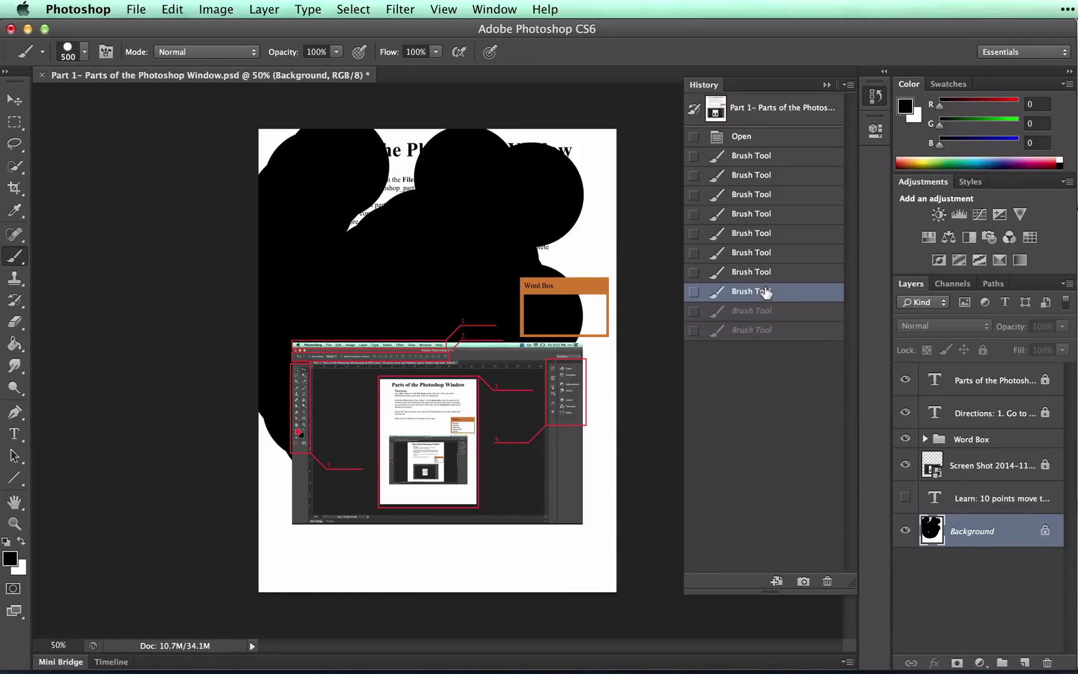
pyautogui.click(765, 216)
pyautogui.click(762, 195)
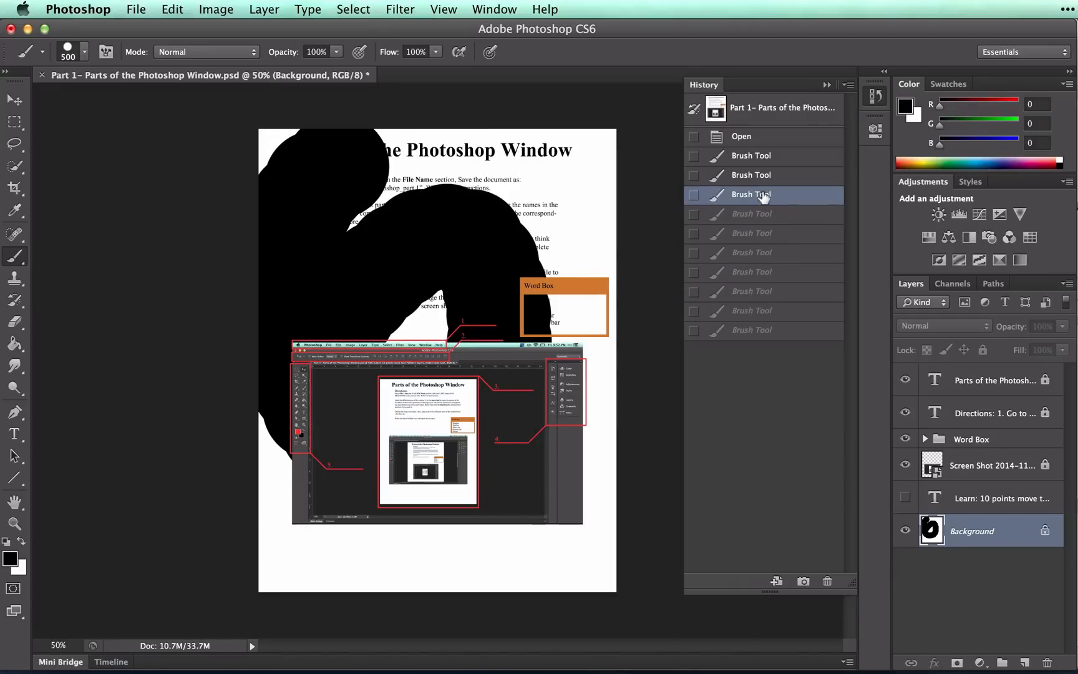
pyautogui.click(763, 175)
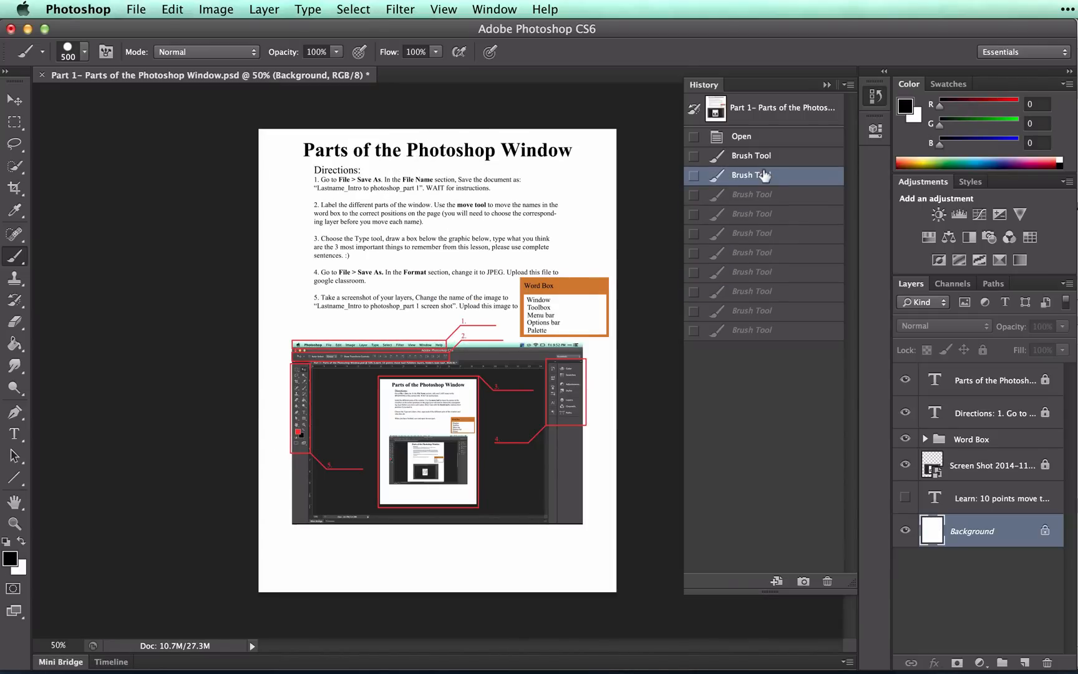
pyautogui.click(763, 155)
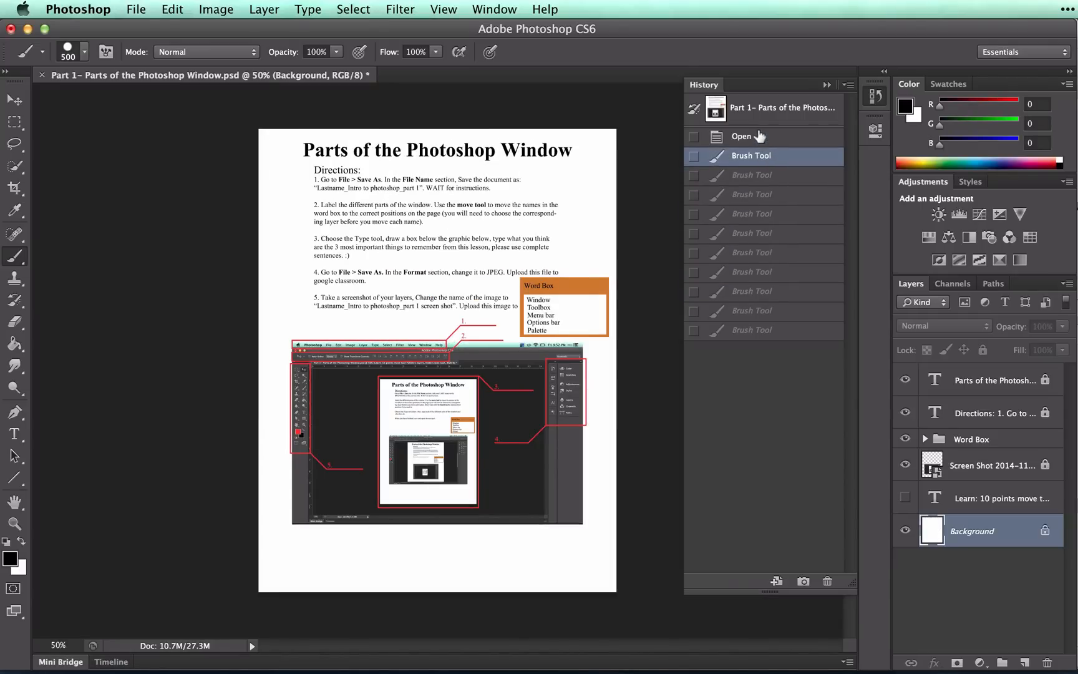
pyautogui.click(760, 137)
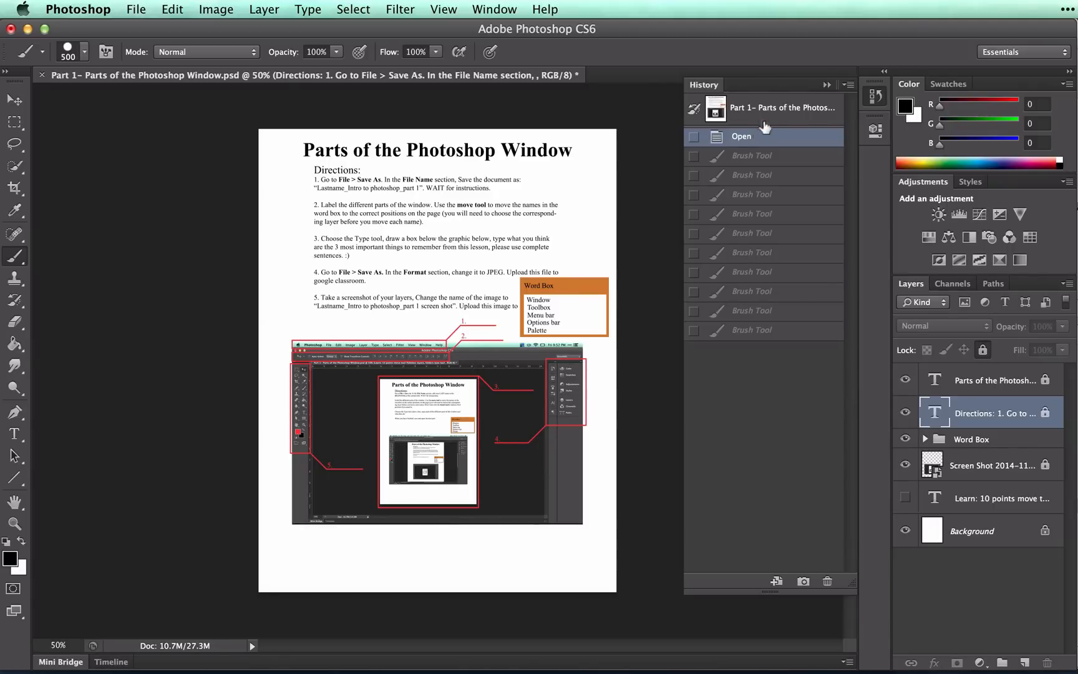
# Step: Collapse the History panel and make the Move tool active
pyautogui.click(828, 86)
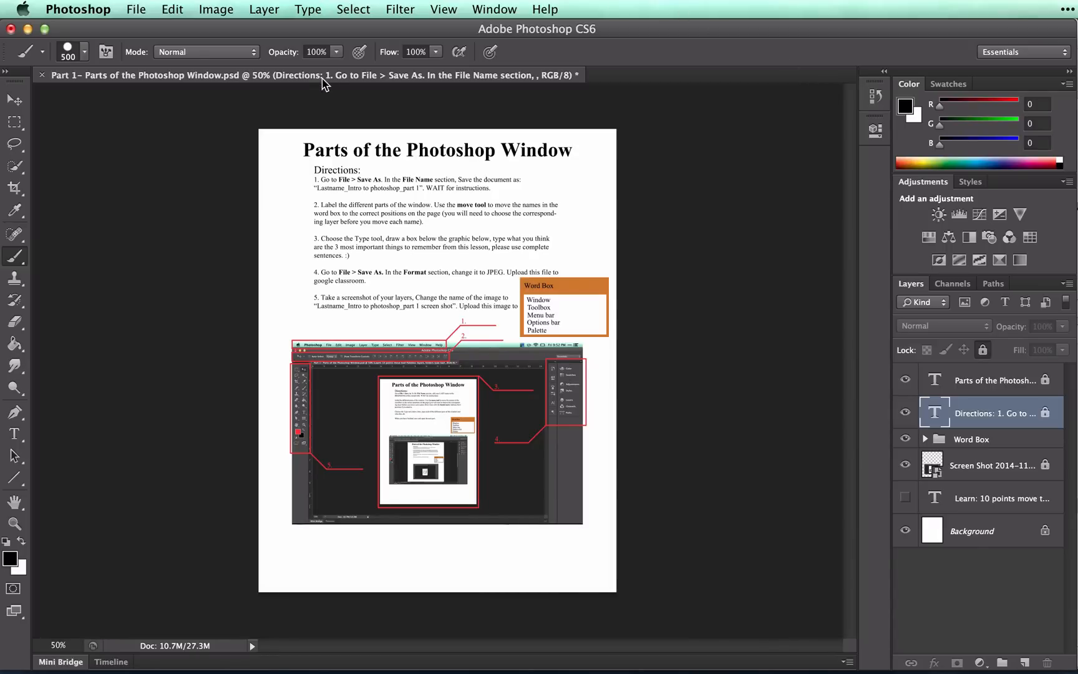
pyautogui.click(15, 100)
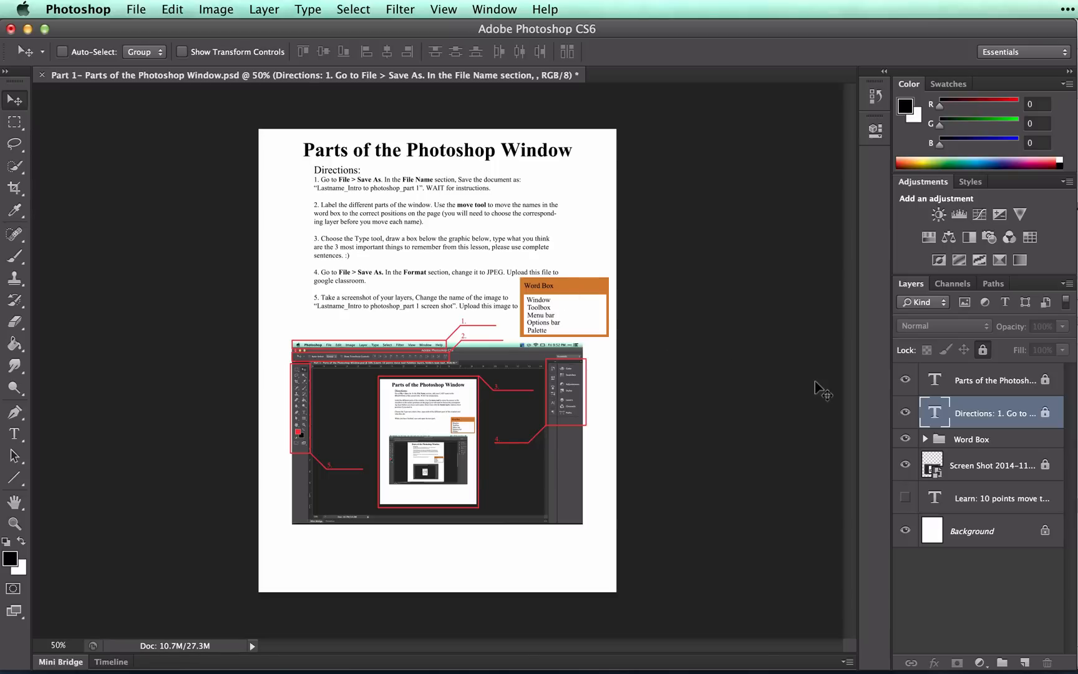
# Step: Expand the Word Box group and move the Window label beside marker 3 on the diagram
pyautogui.click(924, 438)
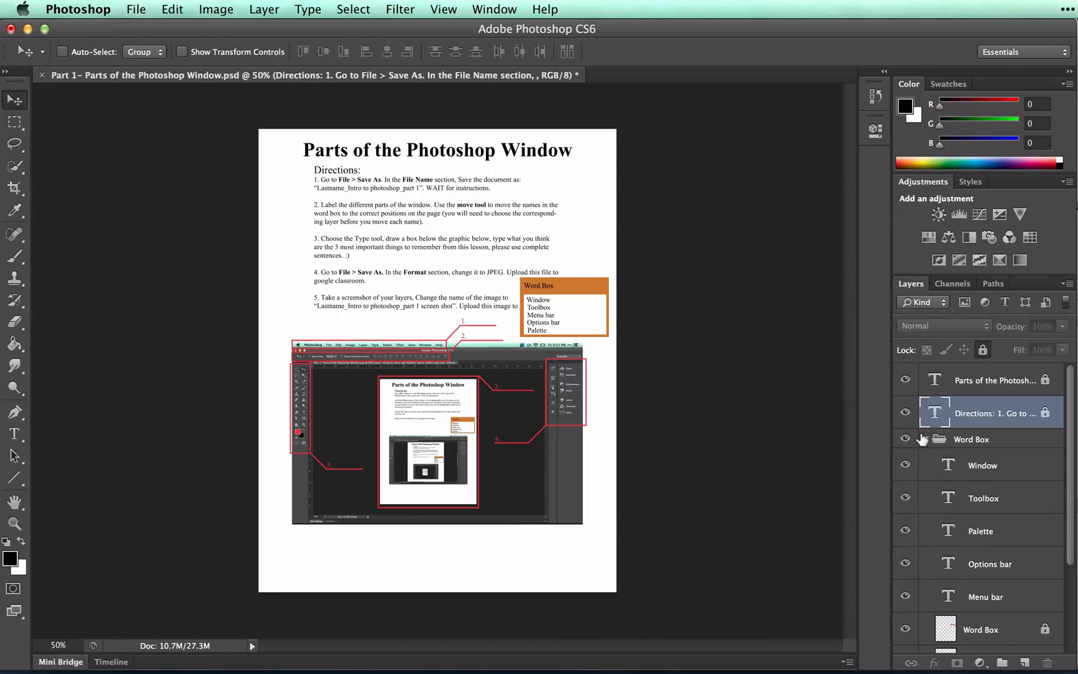
pyautogui.click(999, 468)
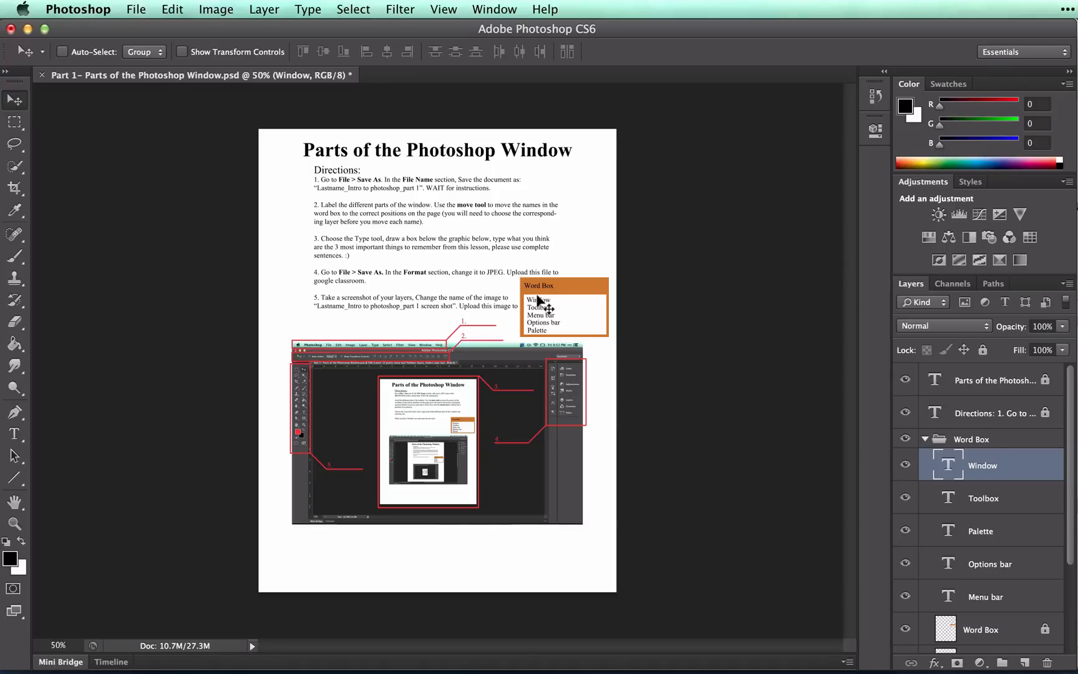
pyautogui.moveTo(537, 300); pyautogui.dragTo(510, 388)
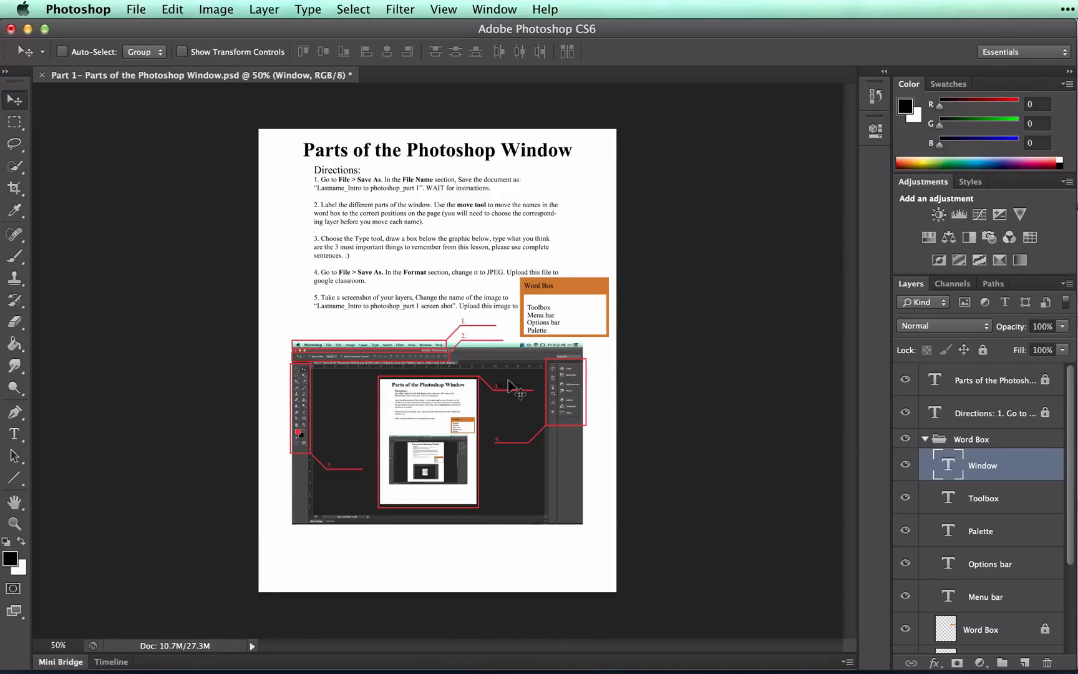
# Step: Nudge the Toolbox and Palette labels slightly within the word box
pyautogui.click(983, 497)
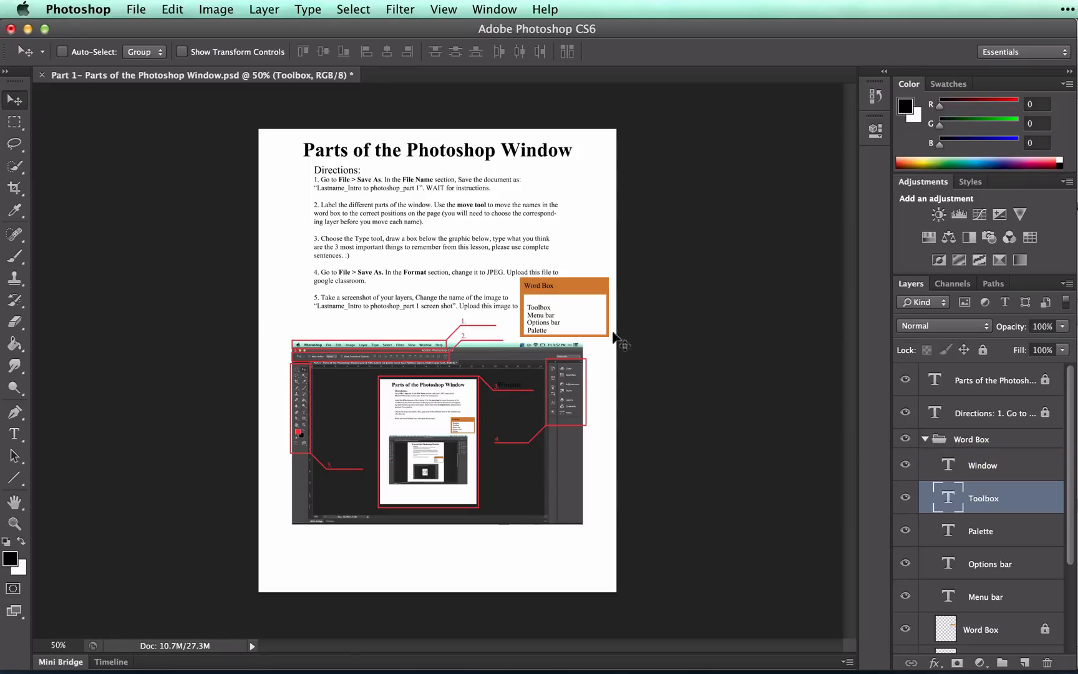
pyautogui.moveTo(540, 307)
pyautogui.mouseDown()
pyautogui.moveTo(439, 318)
pyautogui.moveTo(536, 307)
pyautogui.mouseUp()
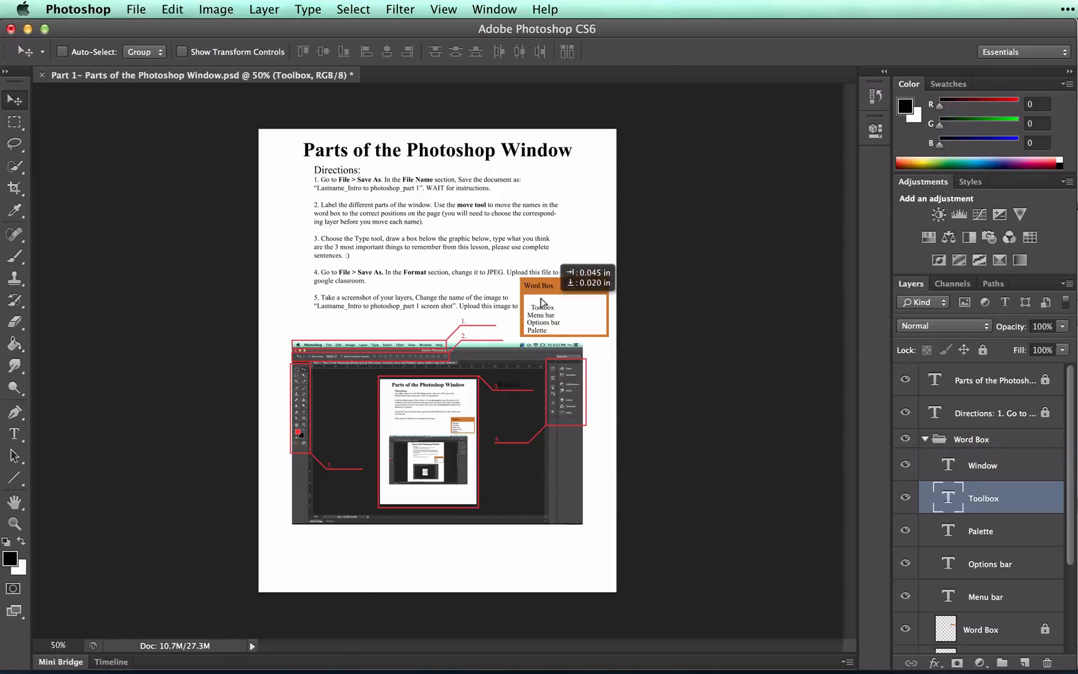
pyautogui.click(952, 534)
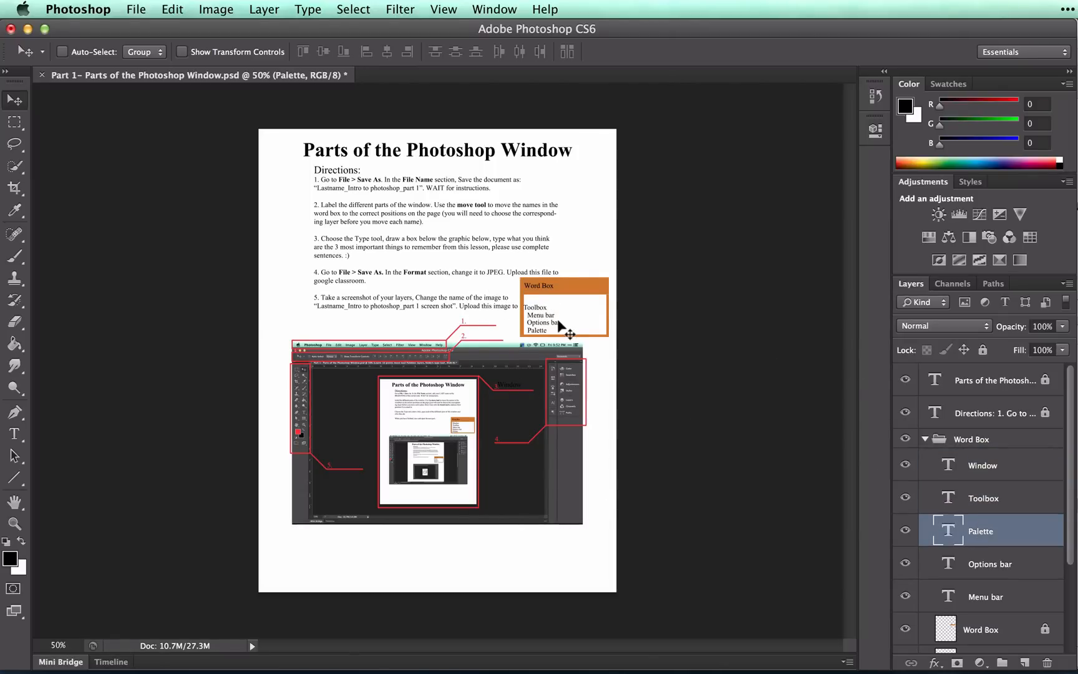
pyautogui.moveTo(552, 329); pyautogui.dragTo(560, 326)
# Step: Draw a paragraph text box below the screenshot with the Type tool and bring up the Edit menu
pyautogui.click(14, 436)
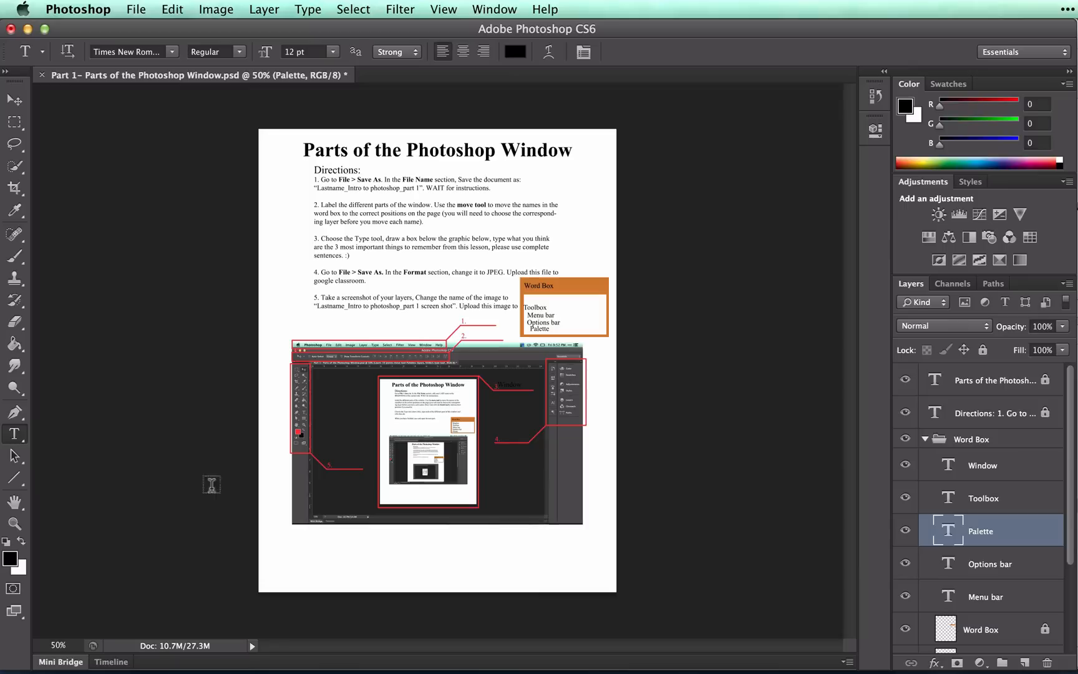
pyautogui.moveTo(302, 534); pyautogui.dragTo(582, 581)
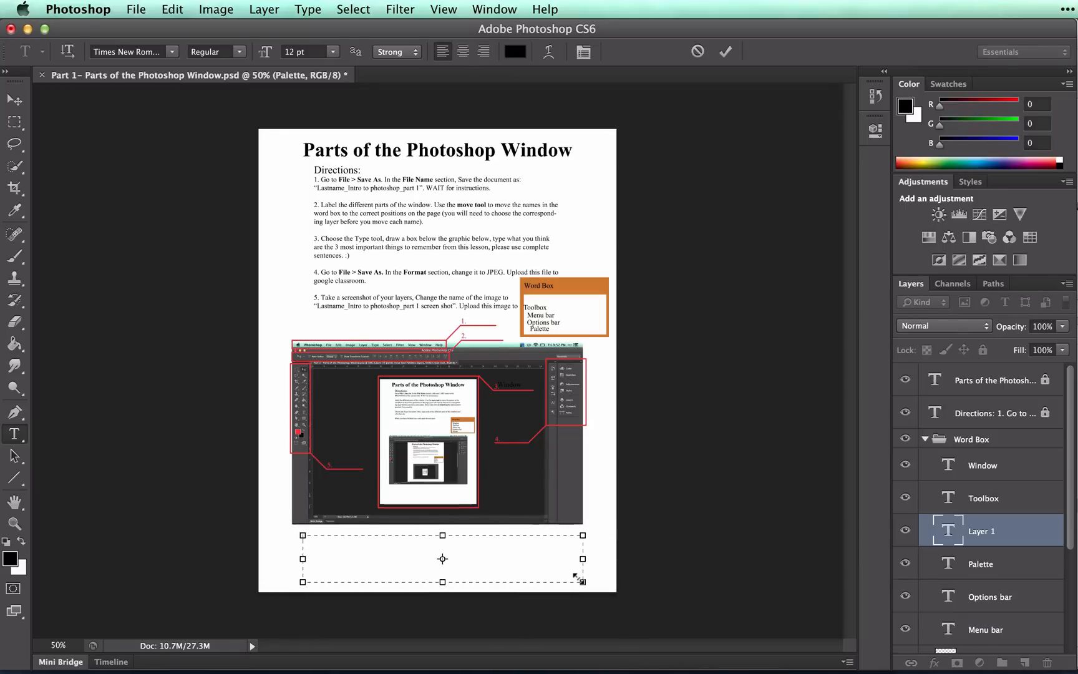
pyautogui.write('didkdnfeowjfkdsnagn')
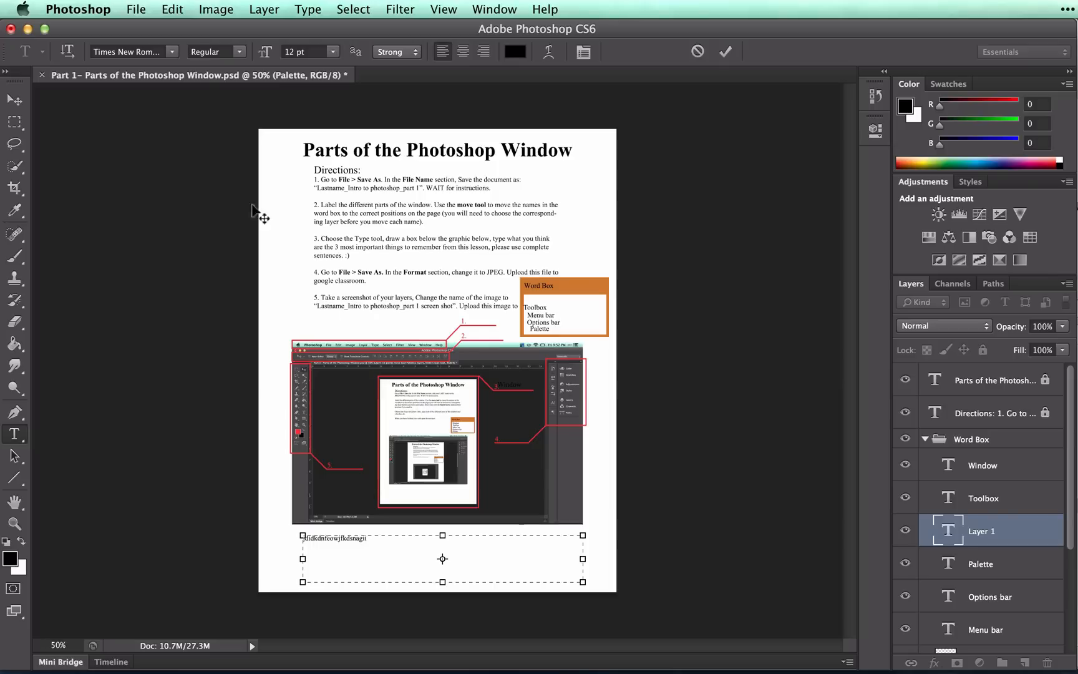
pyautogui.click(175, 9)
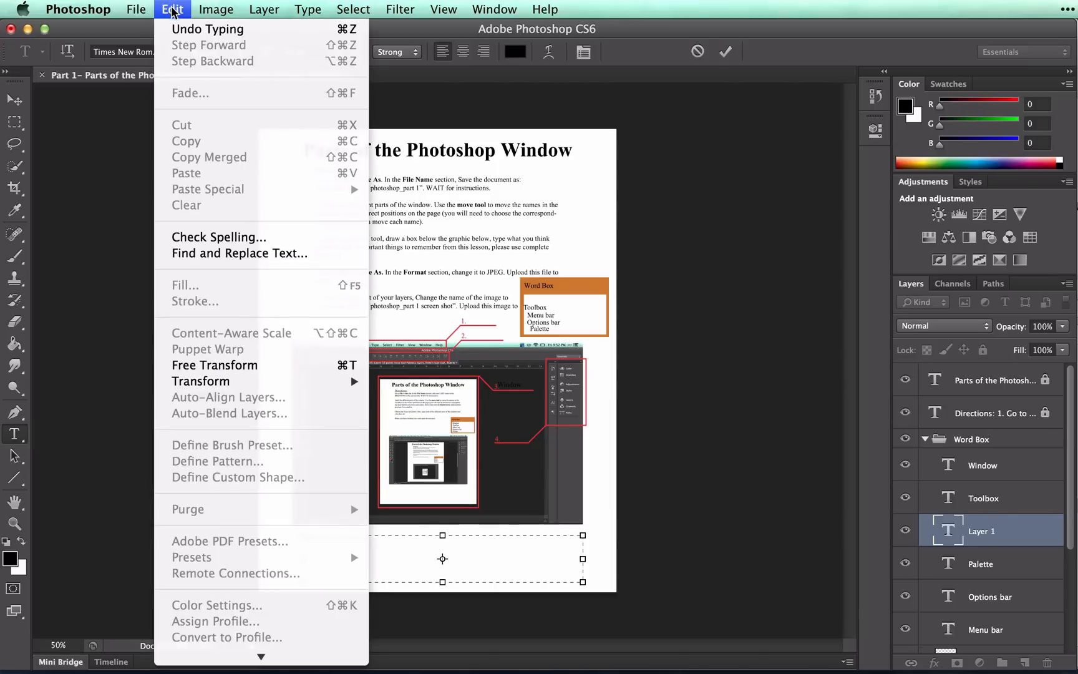